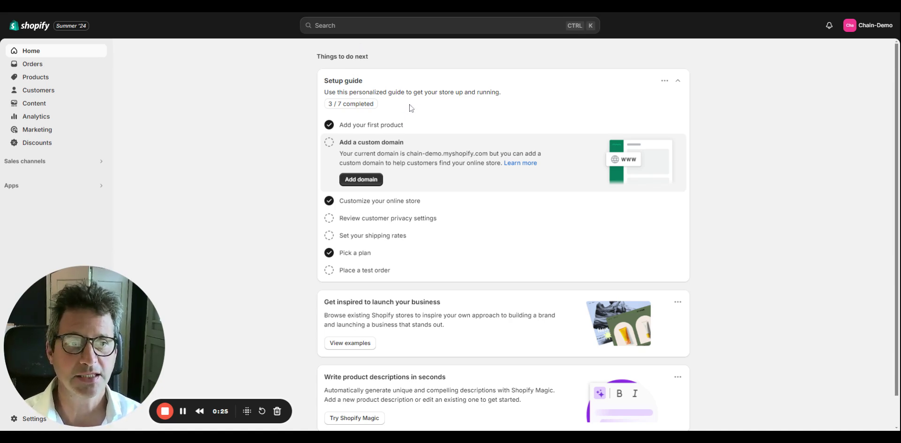
Visit the empty Orders page, then move on to the empty Products list.
scroll(408, 118, down, 1)
scroll(408, 123, up, 1)
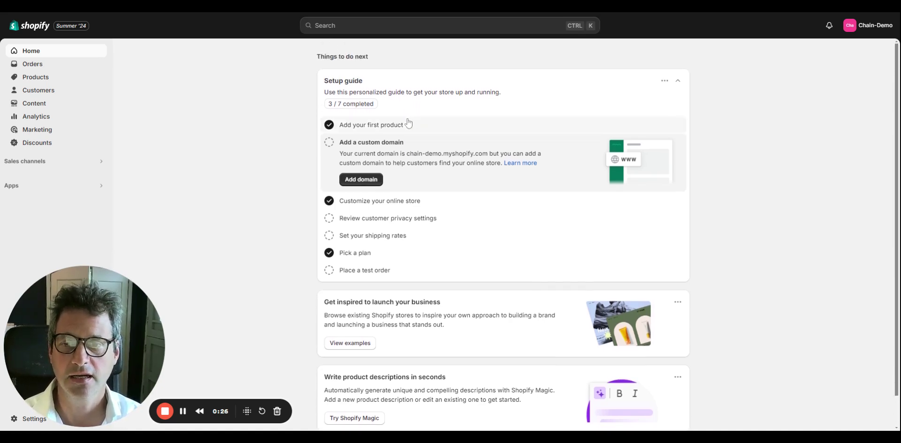
click(30, 64)
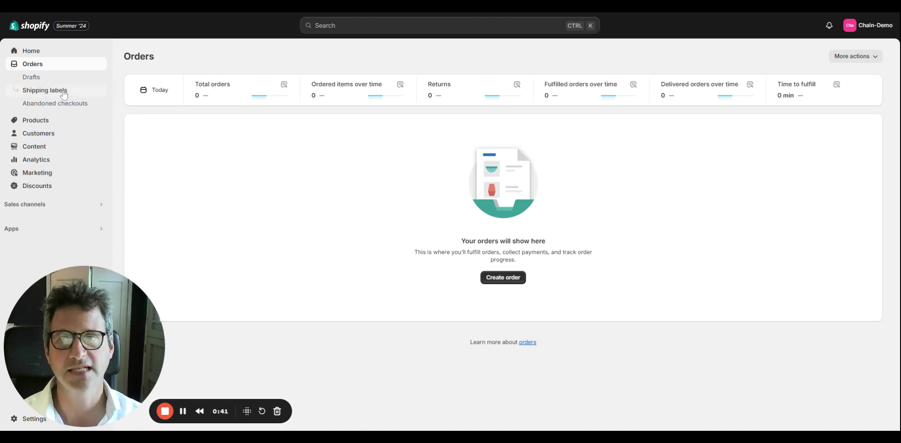
click(41, 123)
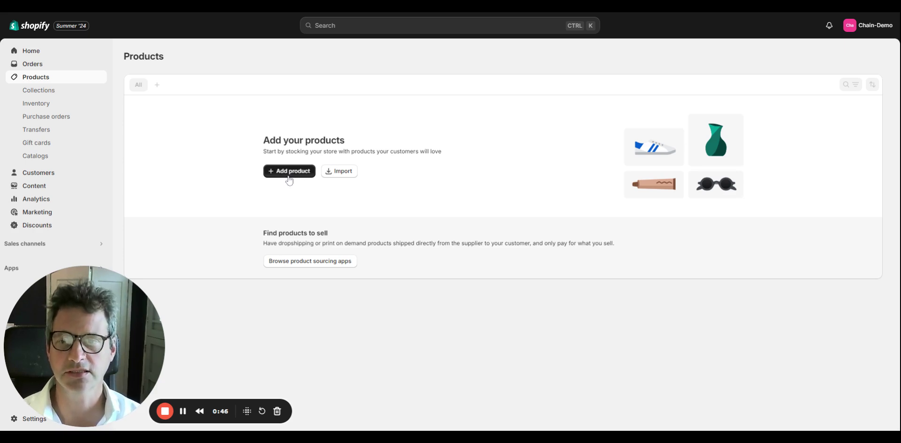
Start a new product titled 'Kitchen Bar Stool' so Shopify suggests the Bar Stools category.
click(289, 172)
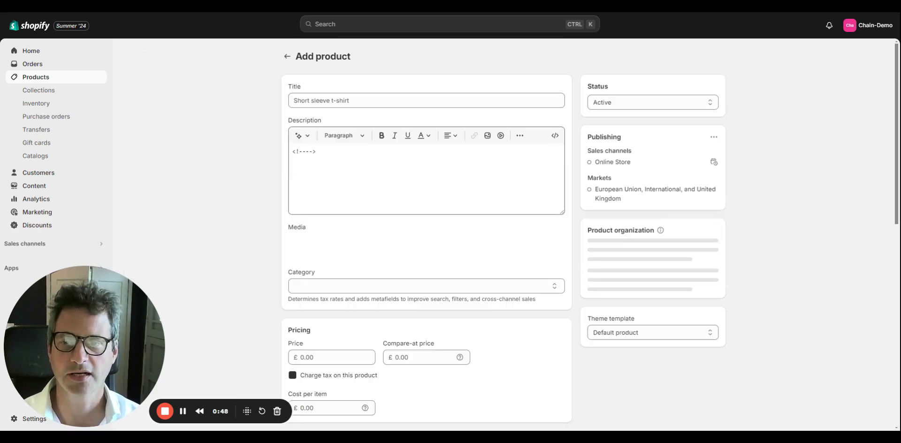
text(Ki)
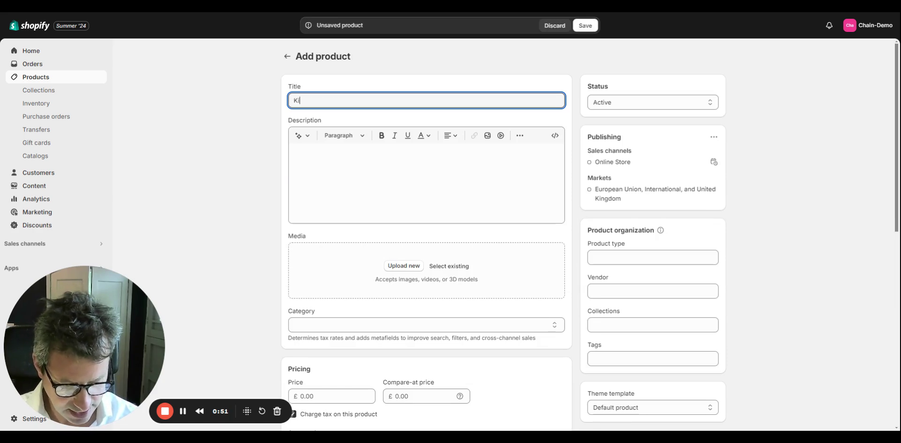
text(tchen Bar)
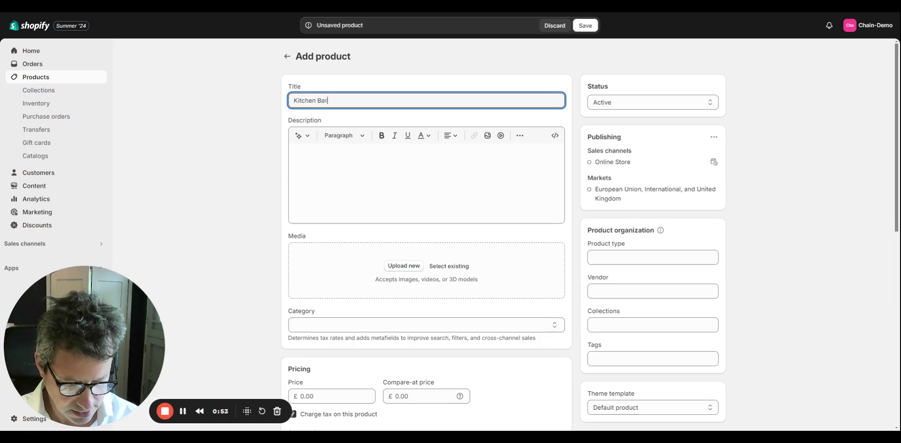
text( Stool)
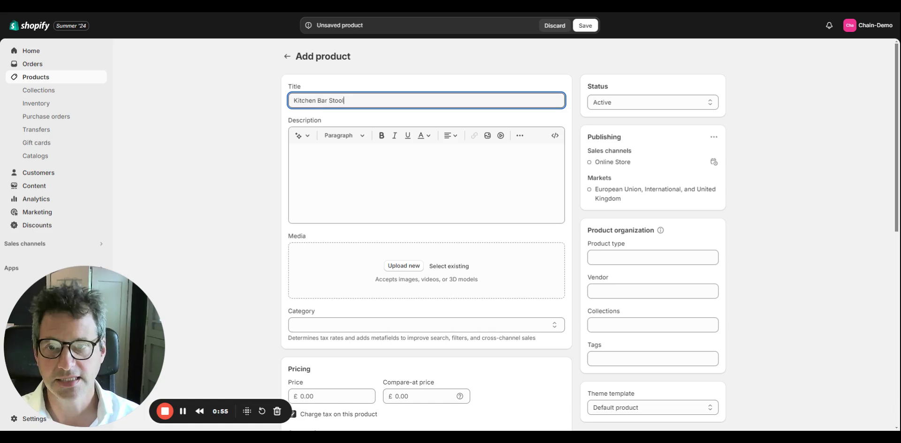
click(400, 121)
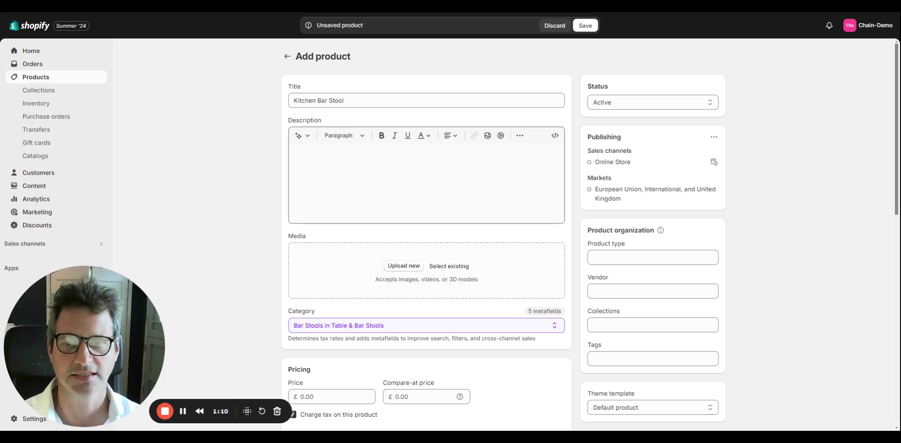
Generate an Expert-tone AI description of a handmade French kitchen bar stool in multiple colours.
click(308, 155)
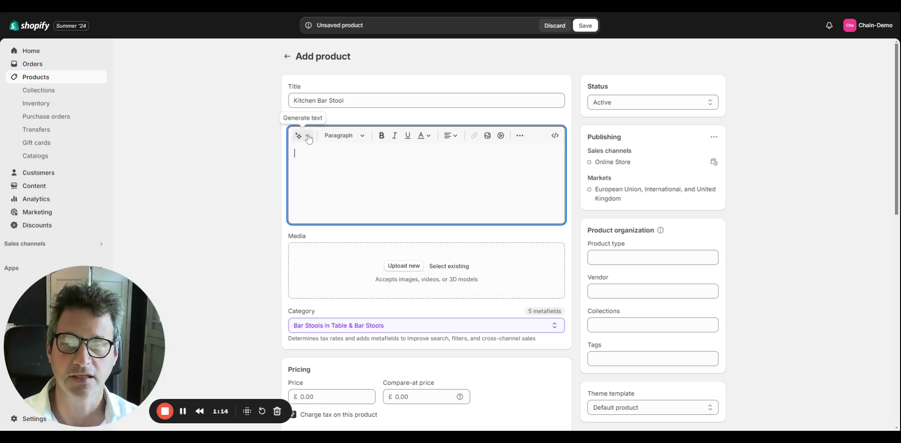
click(305, 139)
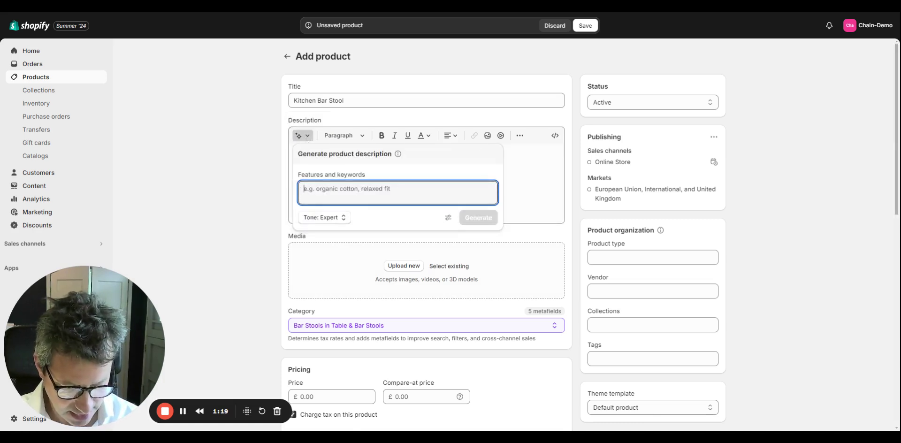
text(It is a ki)
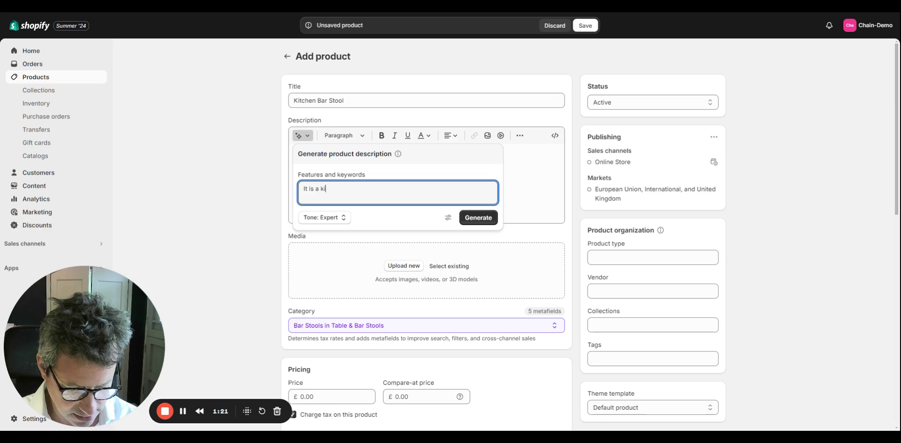
text(tchen bar stool)
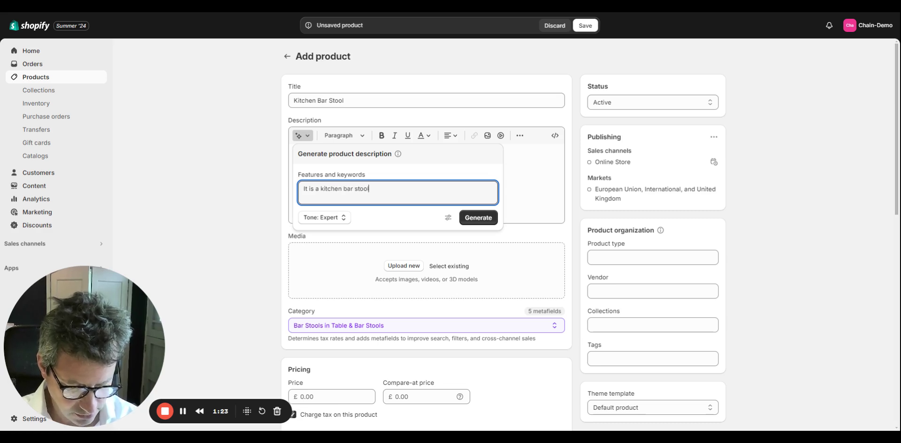
text( that comes in m)
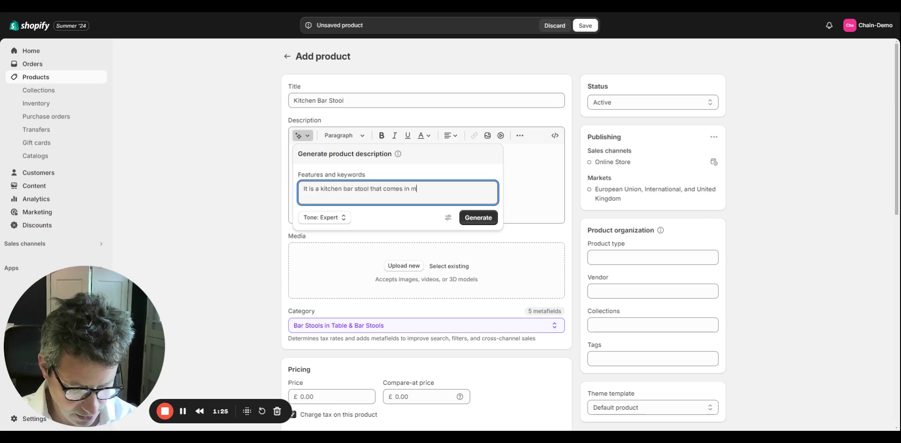
text(ultiple col)
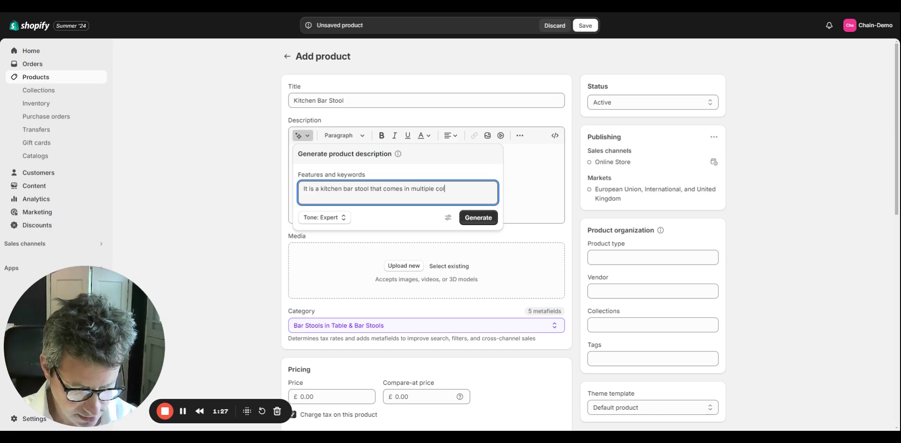
text(ours and is h)
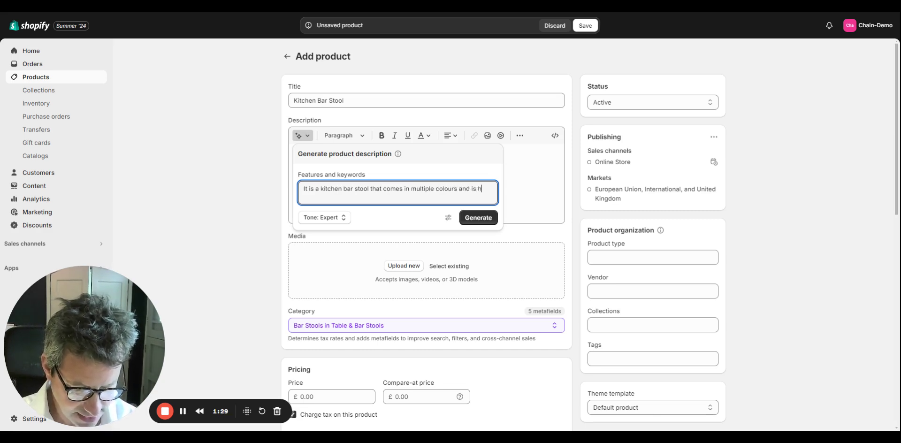
text(andmade in france.)
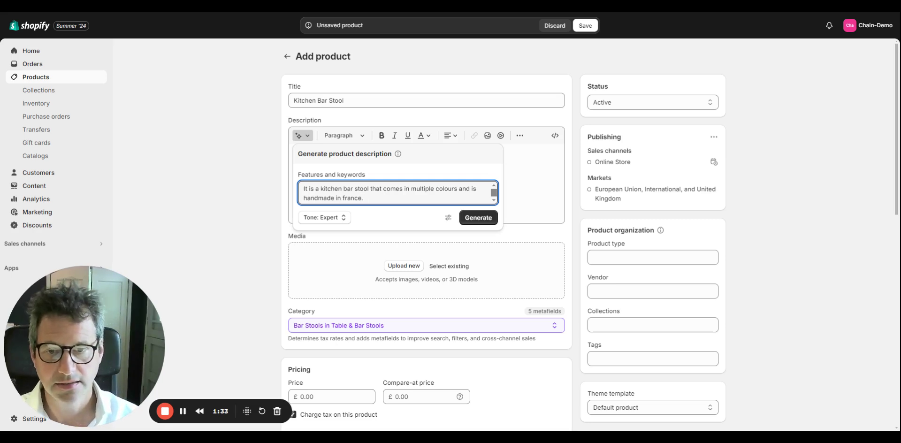
click(345, 217)
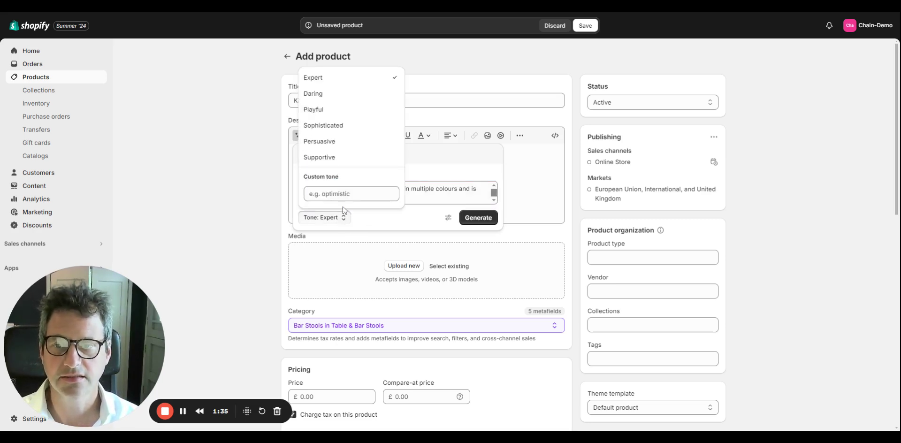
click(320, 78)
click(472, 223)
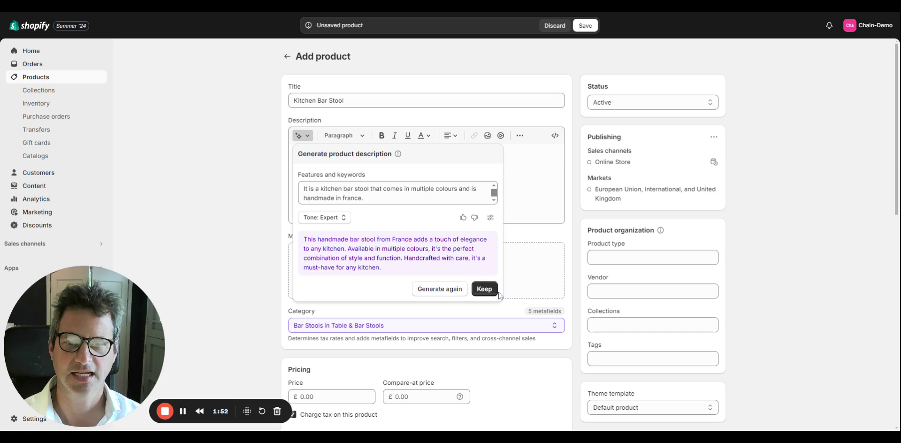
Keep the generated description and upload two bar stool photos.
click(485, 289)
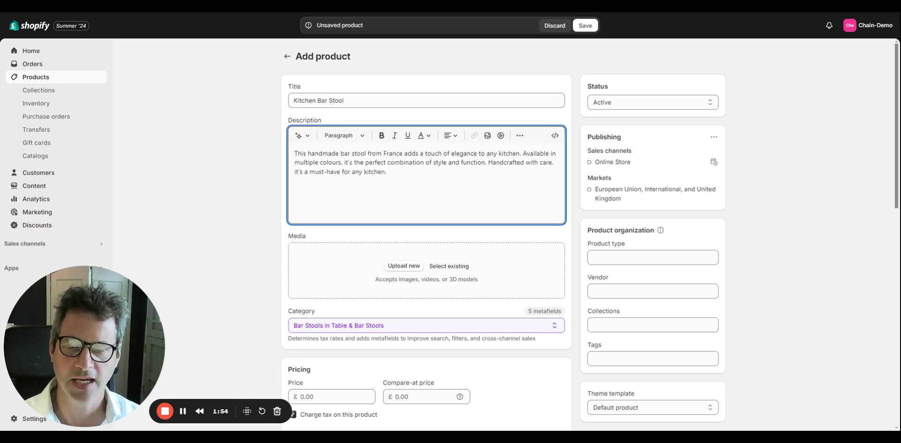
click(408, 271)
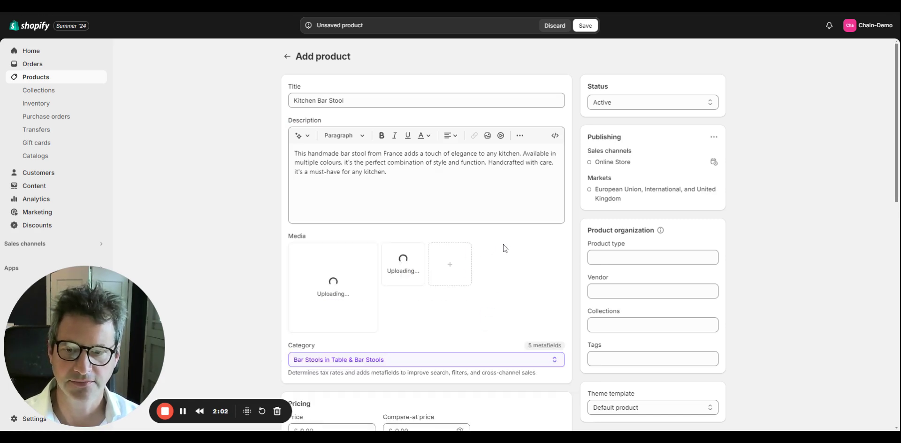
scroll(517, 247, down, 3)
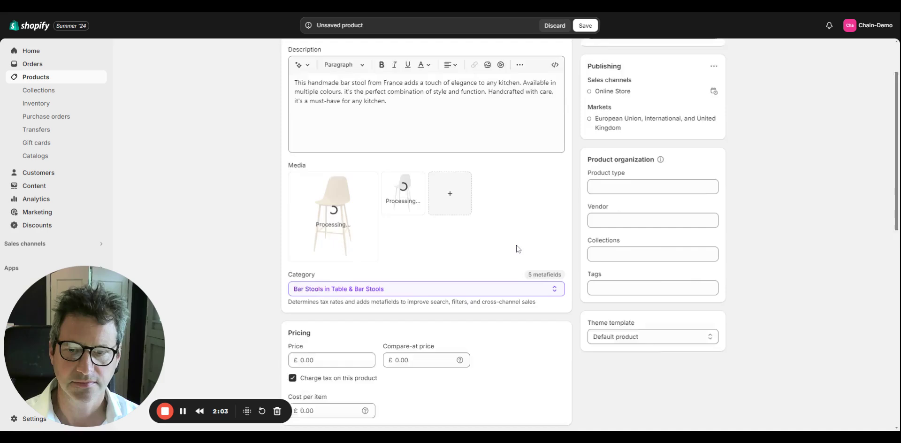
scroll(503, 233, down, 1)
Set the product price to £50.00.
click(301, 243)
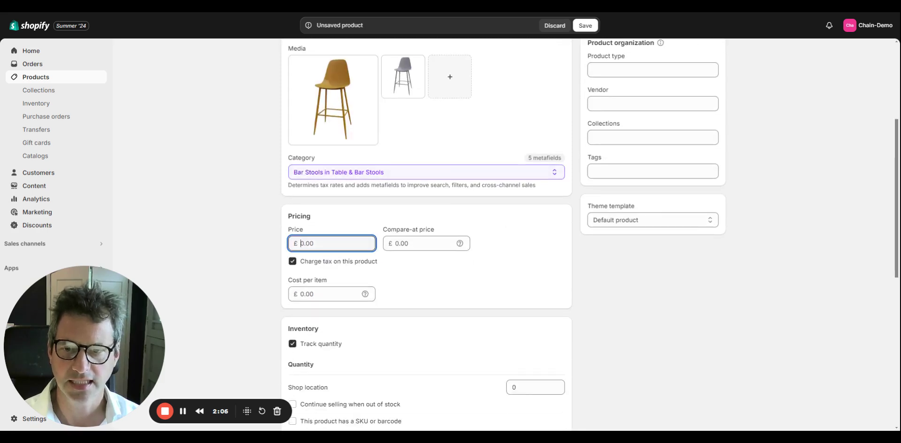
text(50)
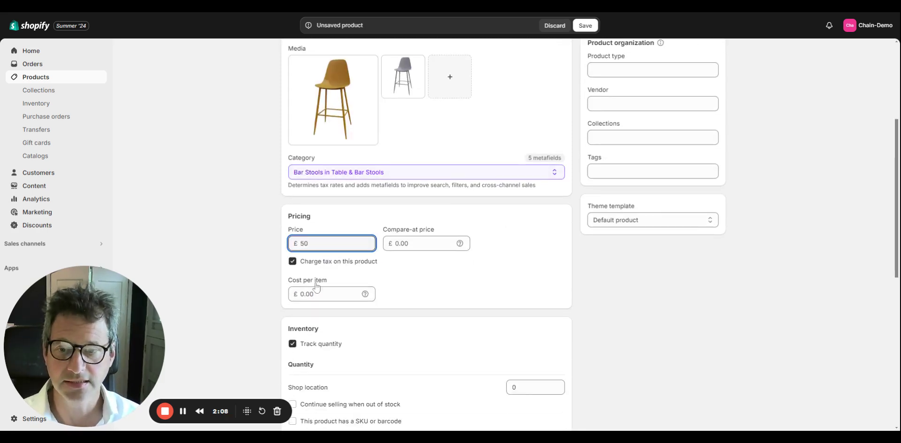
click(446, 274)
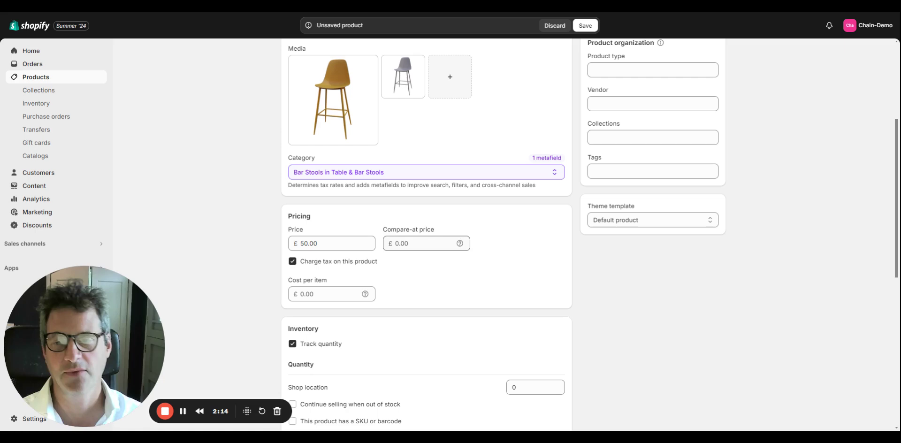
Scroll down to Variants and bring up the option types, including Color.
scroll(444, 279, down, 1)
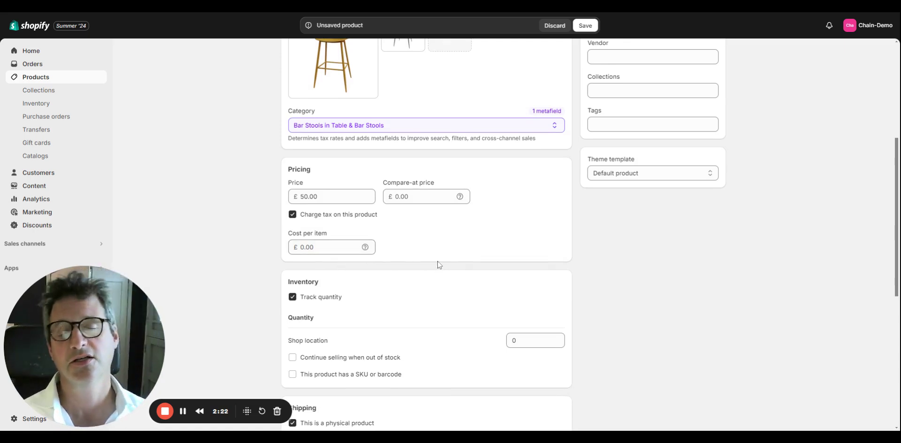
scroll(435, 272, down, 1)
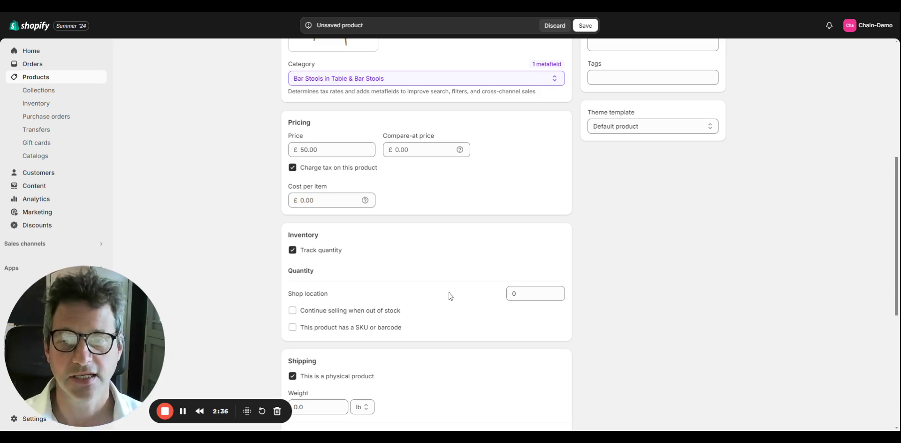
scroll(446, 295, down, 2)
scroll(447, 296, down, 1)
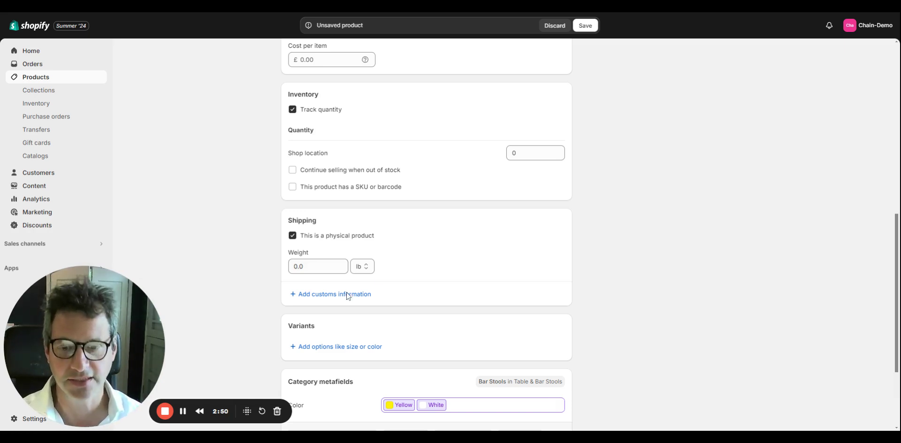
scroll(453, 254, down, 3)
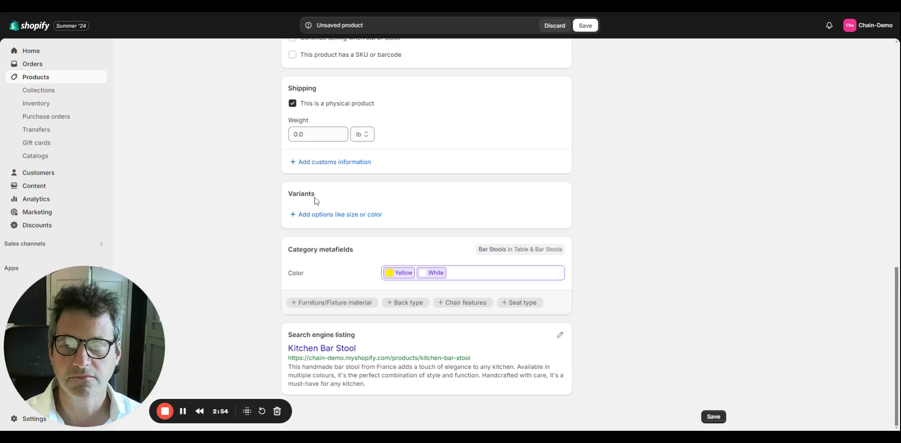
click(343, 216)
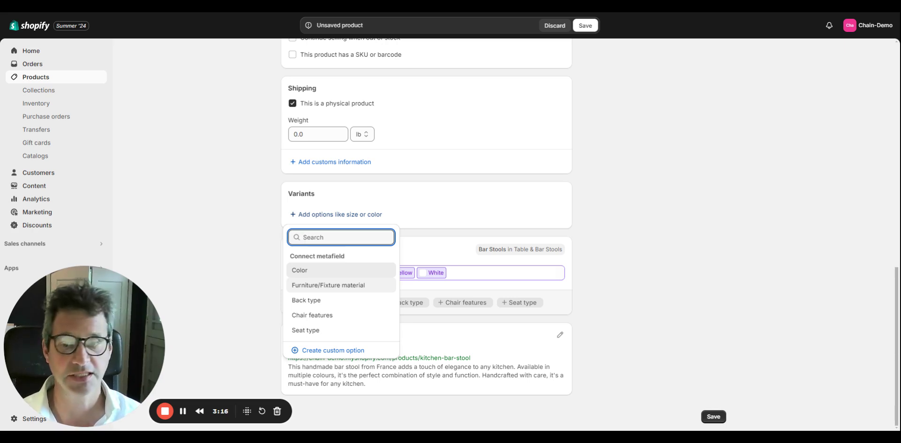
Add a Color option with Orange and Gray values, removing White.
click(306, 271)
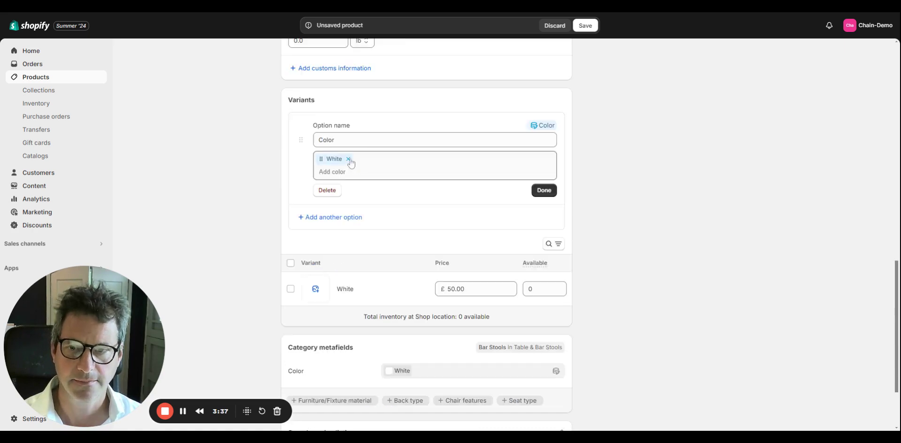
click(348, 159)
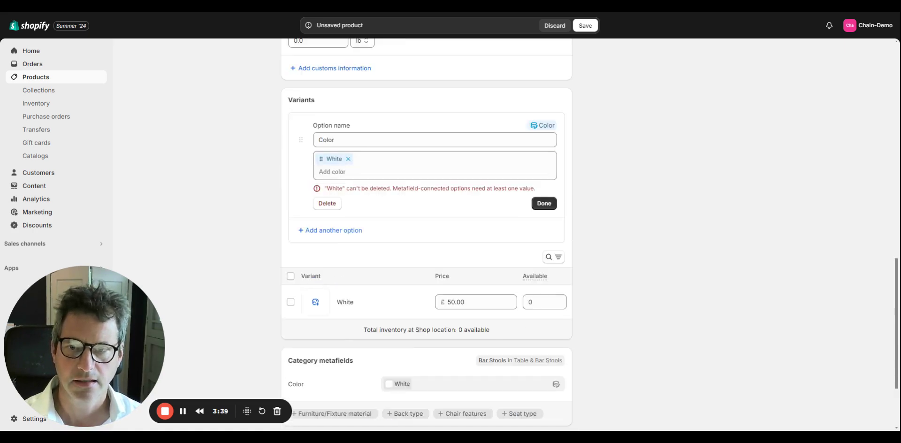
click(333, 172)
click(325, 213)
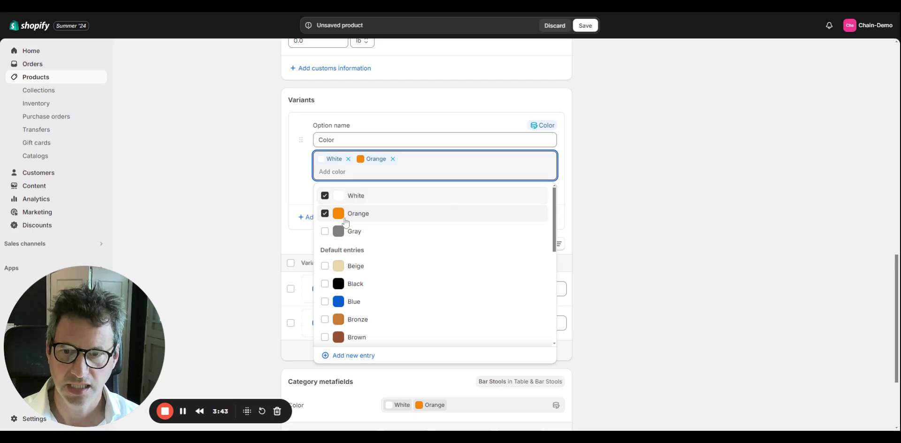
click(325, 231)
click(325, 195)
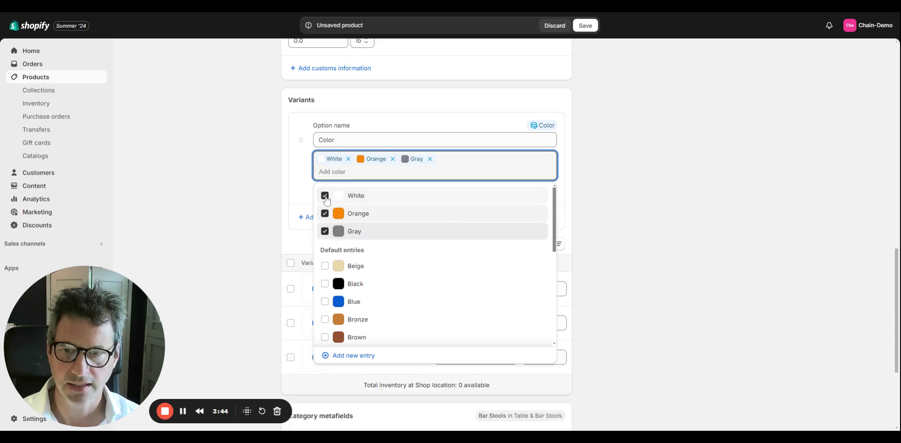
click(293, 191)
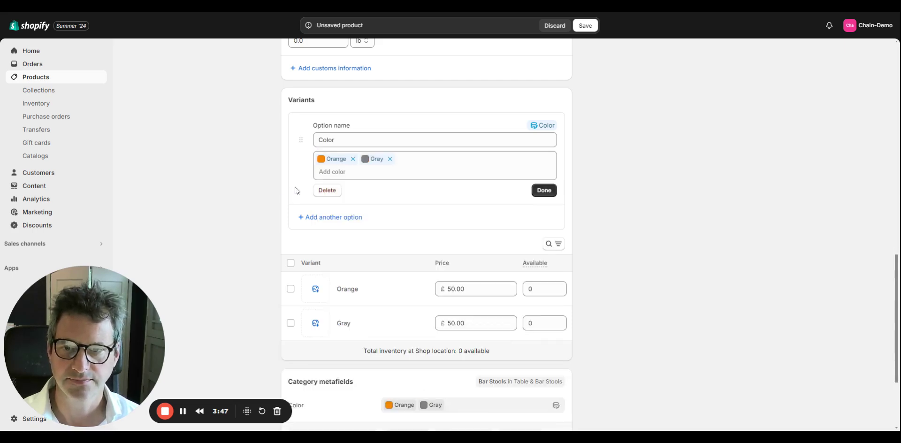
click(543, 190)
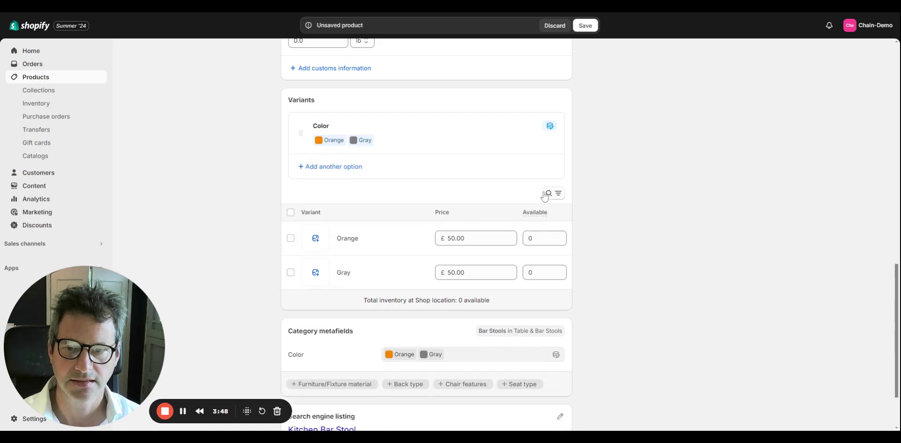
Assign the orange and grey stool images to the Orange and Gray variants.
click(316, 238)
click(340, 220)
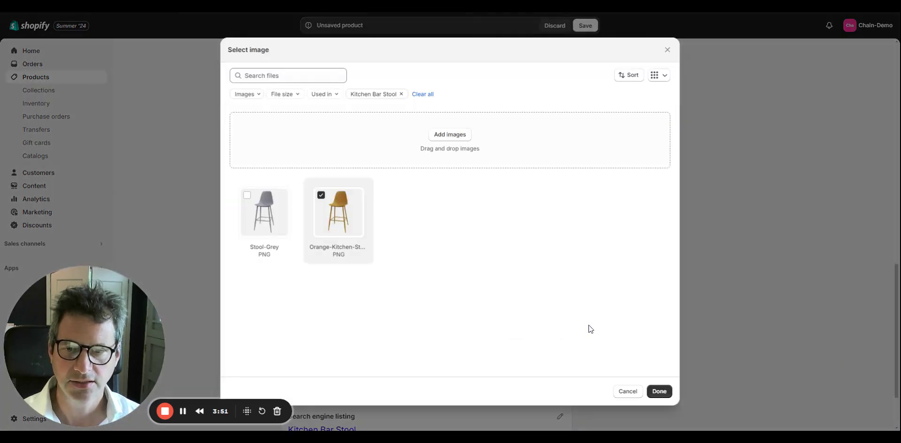
click(261, 218)
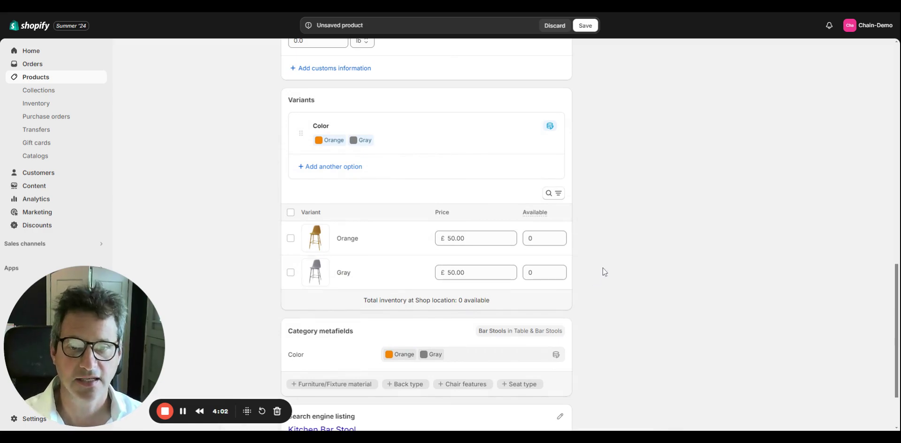
scroll(614, 287, up, 9)
scroll(614, 288, up, 5)
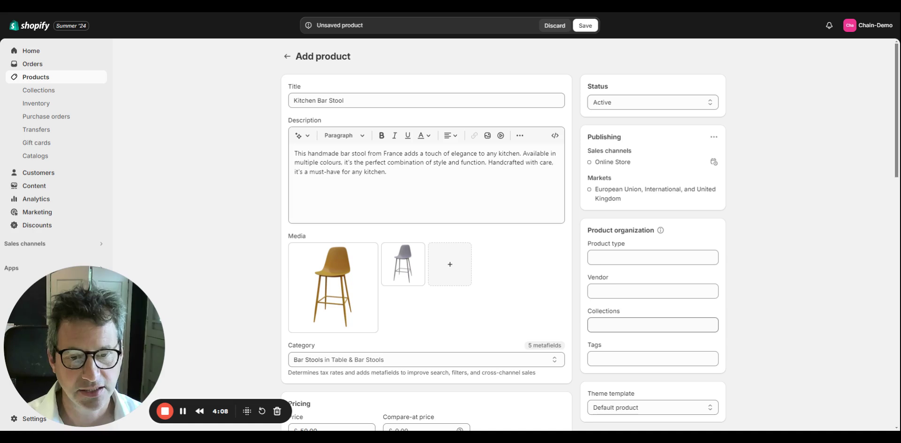
Save the product and create a Stools collection described 'Kitchen Stools' with a stool image.
click(653, 325)
text(Stool)
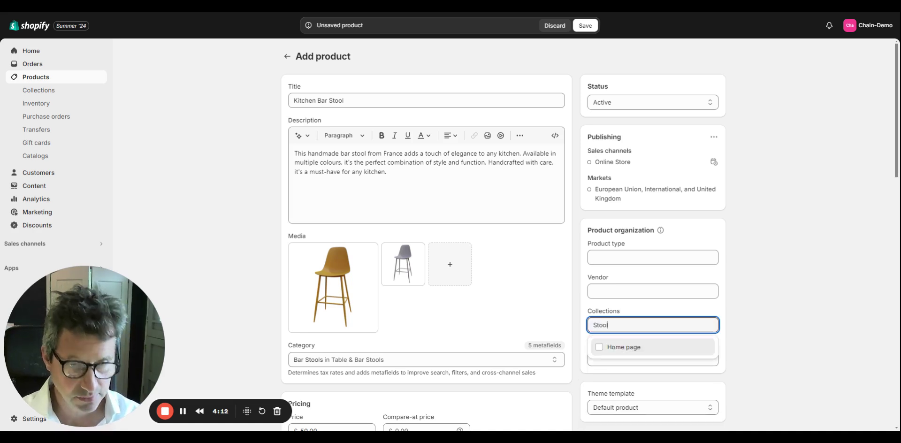
text(s)
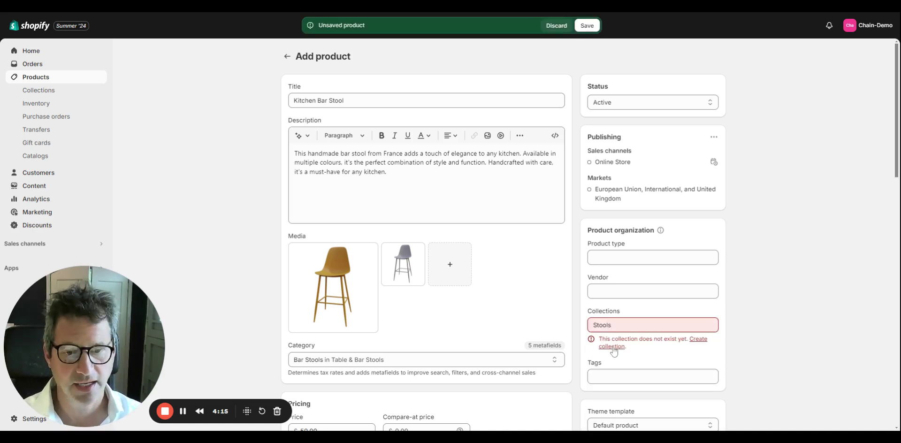
click(585, 26)
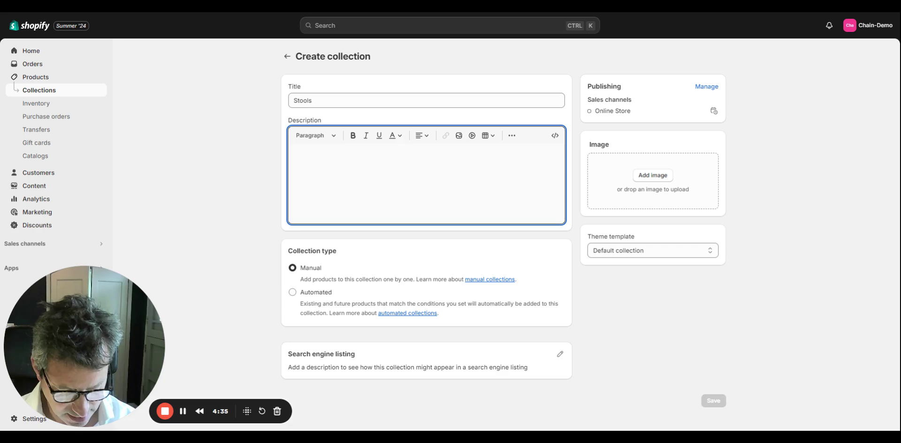
text(Kitchen Stools)
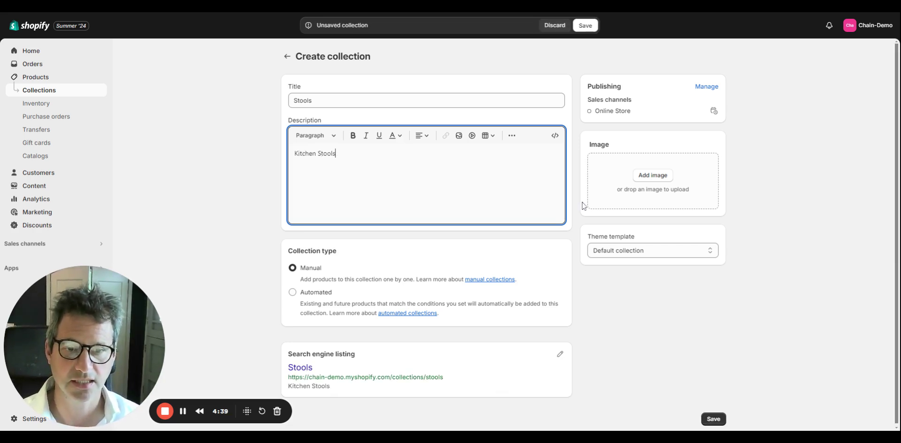
click(648, 181)
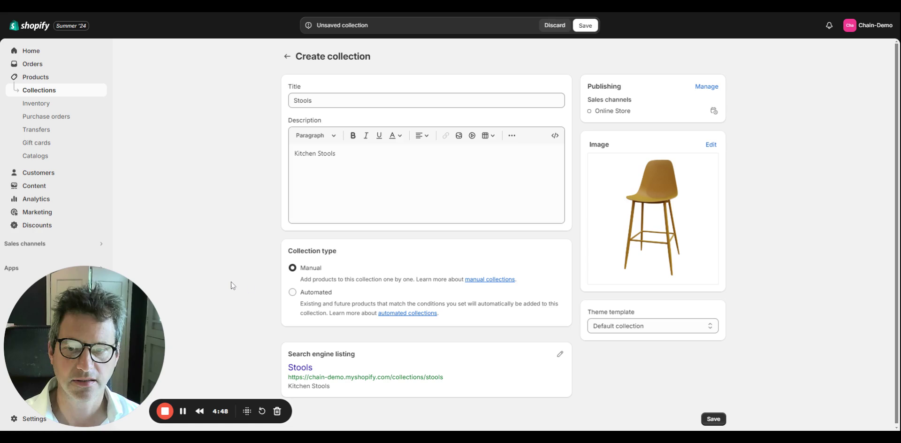
click(718, 422)
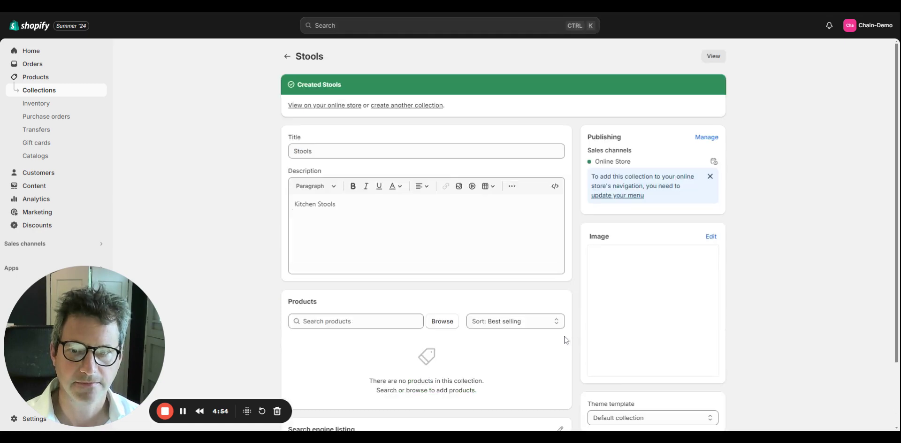
Search 'stool' and add the Kitchen Bar Stool to the Stools collection.
click(329, 322)
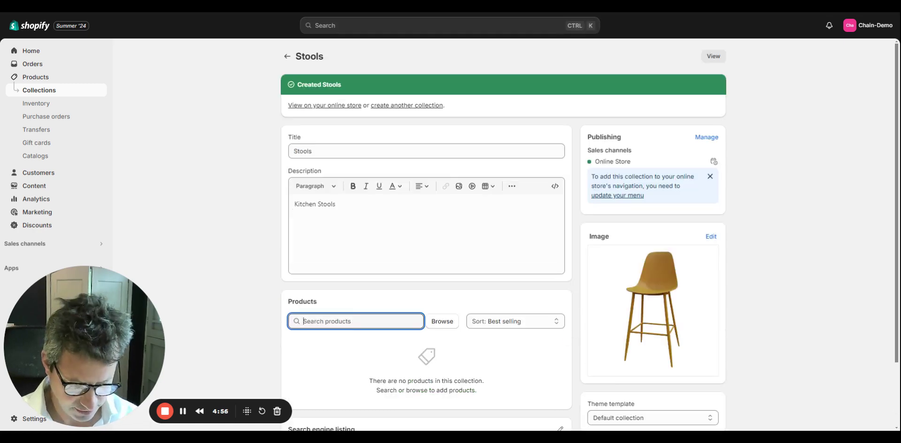
text(stool)
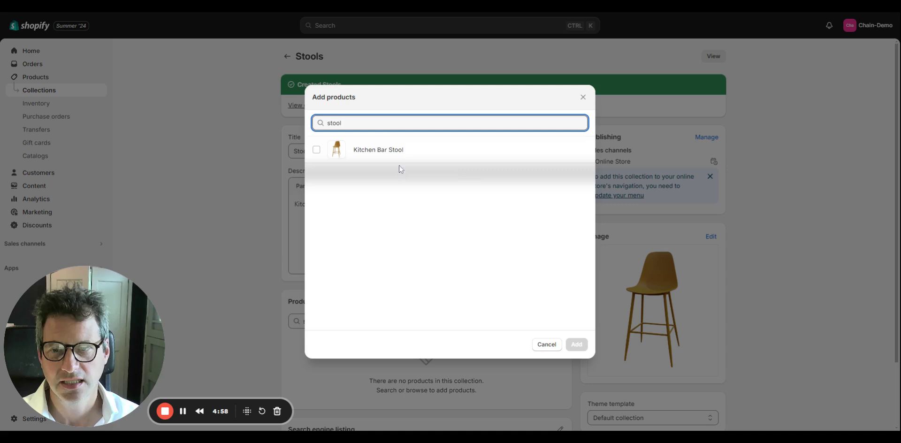
click(386, 148)
click(578, 345)
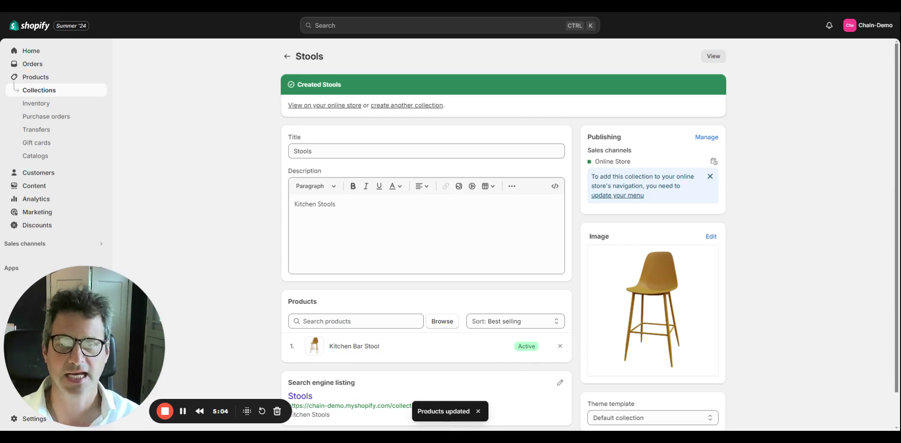
Leave the Stools collection page for the Collections list.
scroll(566, 306, down, 1)
scroll(563, 306, up, 1)
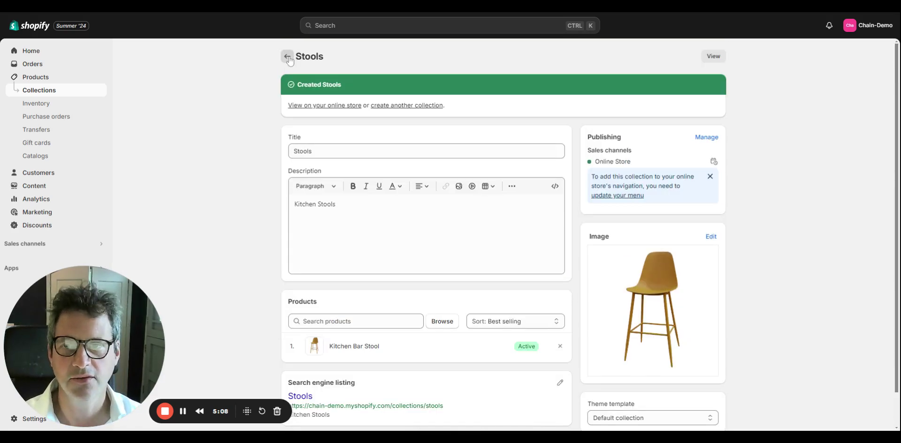
click(287, 56)
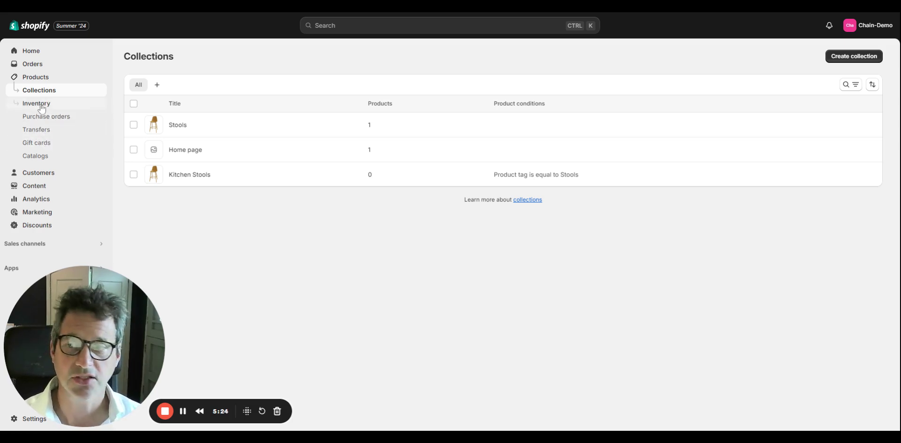
Pass through Customers and Content to reach the uploaded Files list.
click(38, 175)
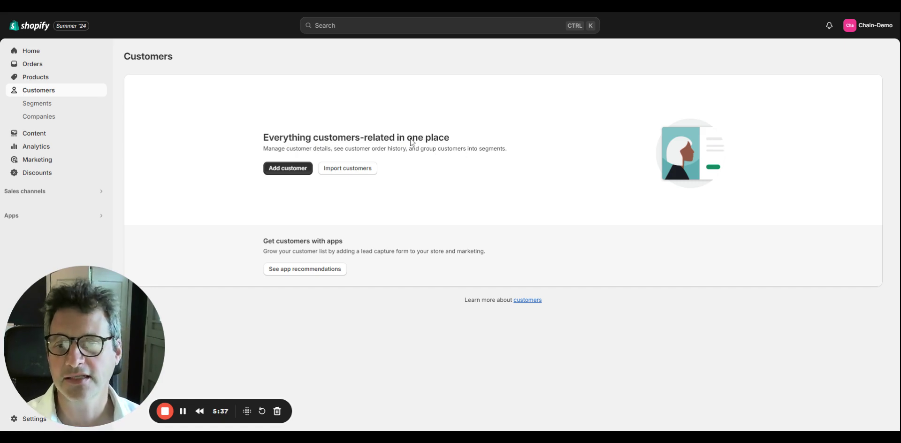
click(85, 135)
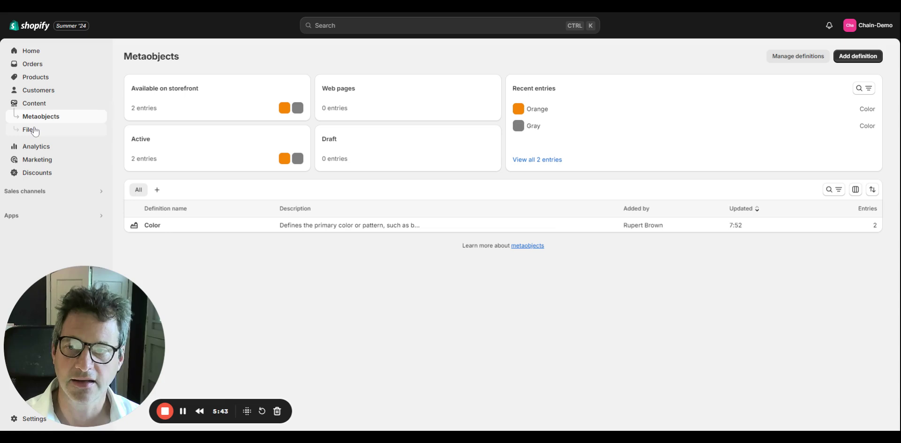
click(35, 132)
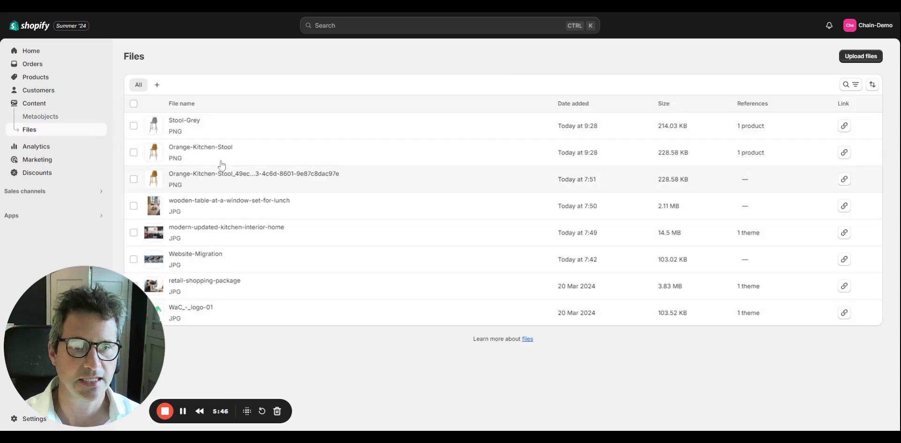
Save alt text 'Greay Stool' on the Stool-Grey image, then view the Analytics dashboard.
click(205, 131)
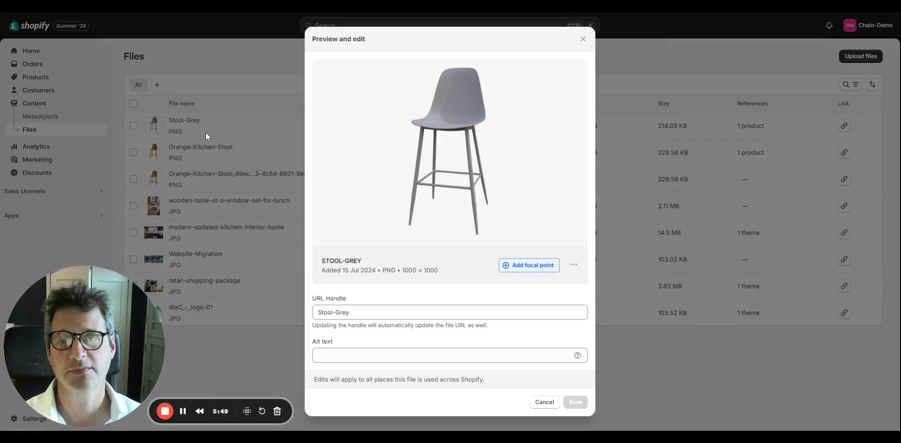
click(442, 355)
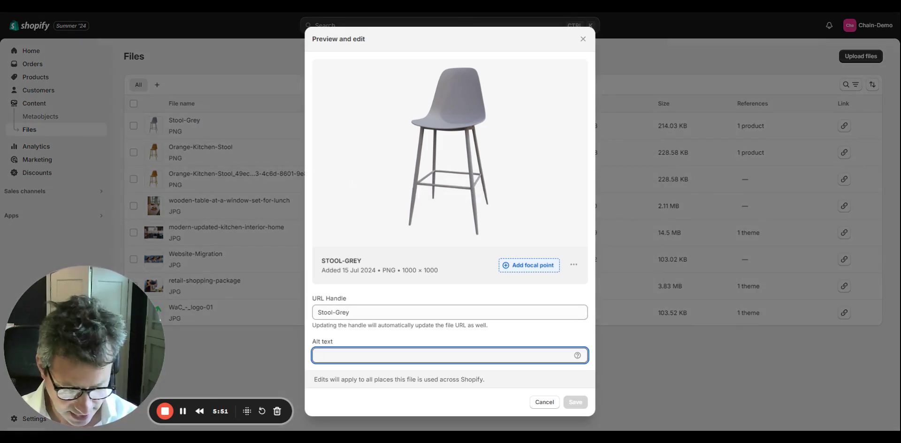
text(Greay Stool)
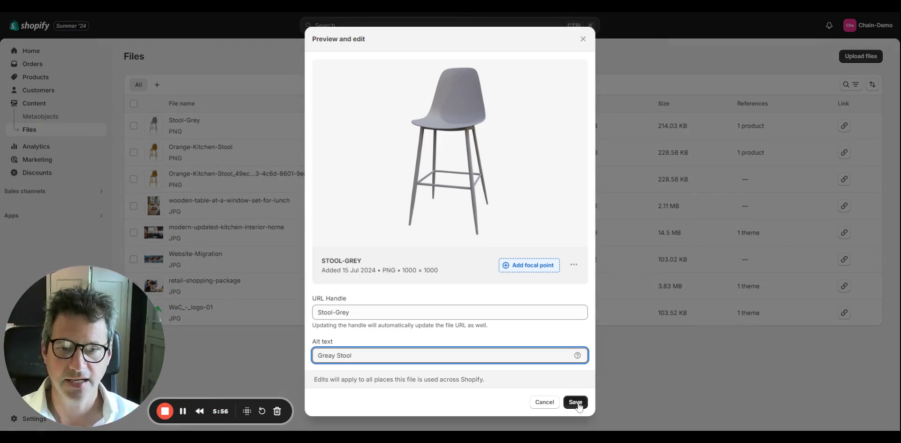
click(577, 404)
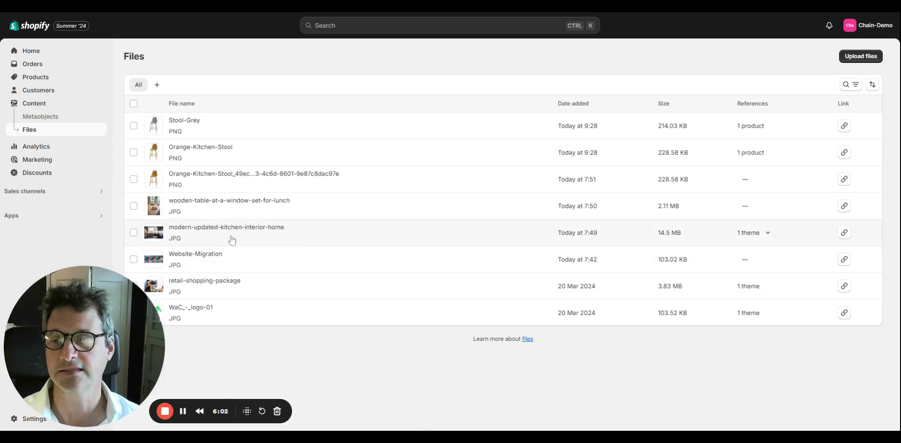
click(44, 147)
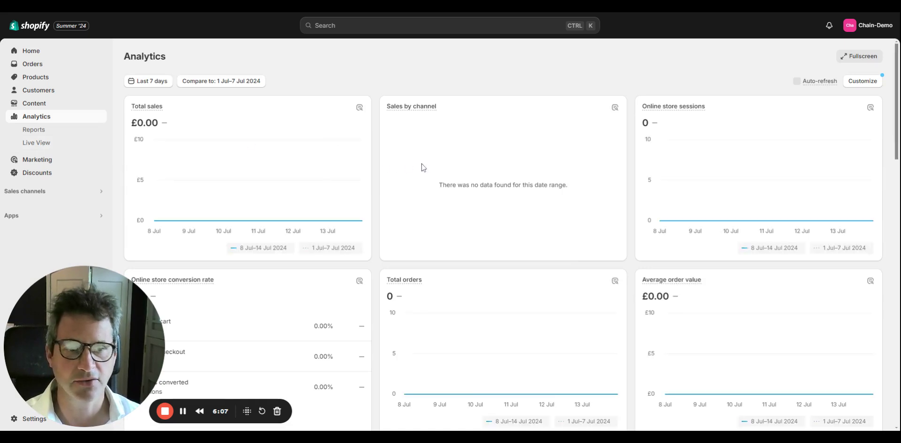
Check Live View with the globe turned to Europe, then view the Marketing page.
scroll(456, 171, down, 1)
scroll(475, 176, up, 1)
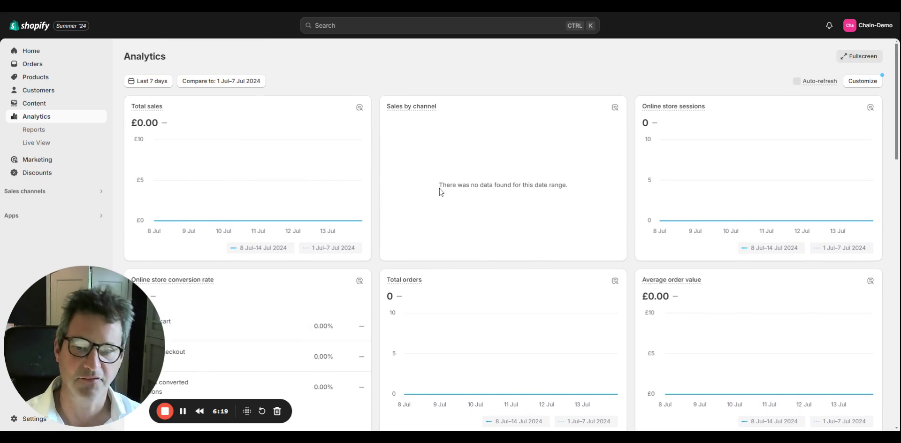
click(35, 147)
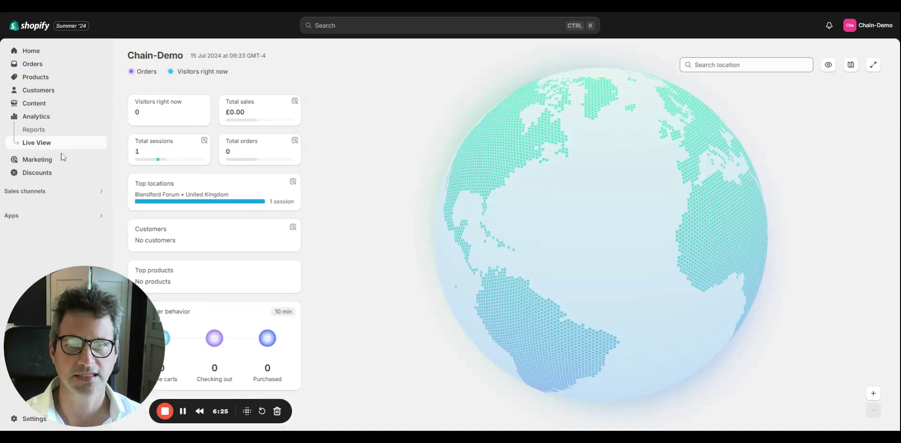
drag(625, 205, 561, 241)
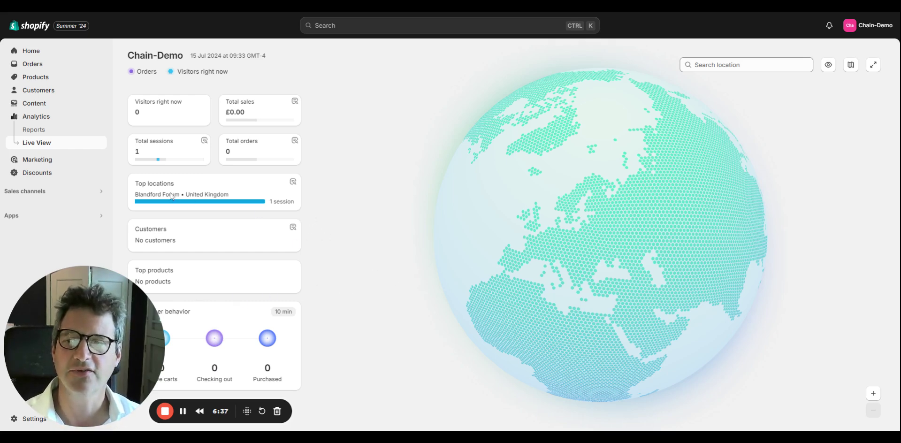
click(41, 162)
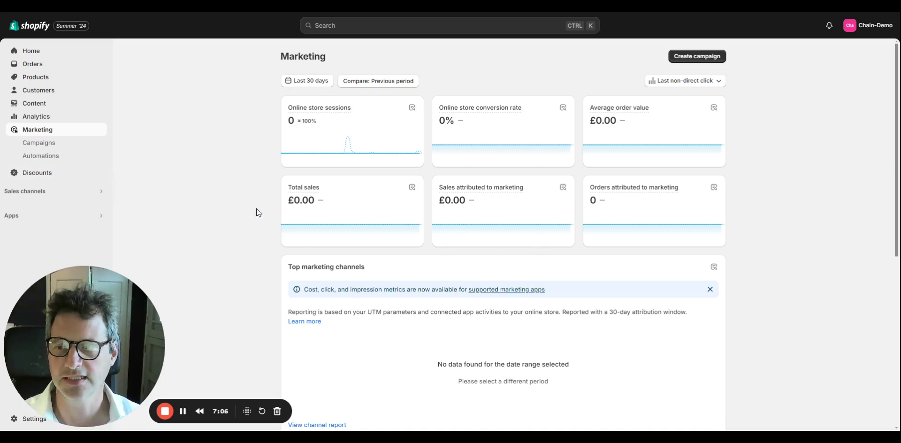
Go through Sales channels to the Online Store Themes page, where Dawn is current.
click(33, 175)
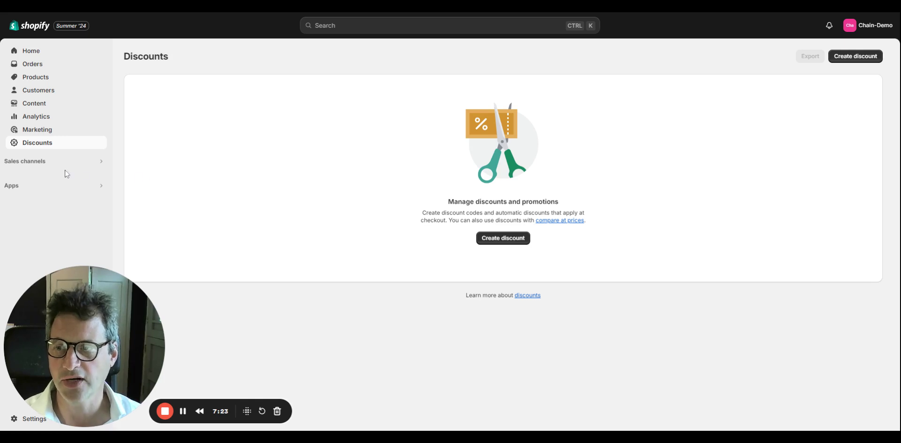
click(31, 167)
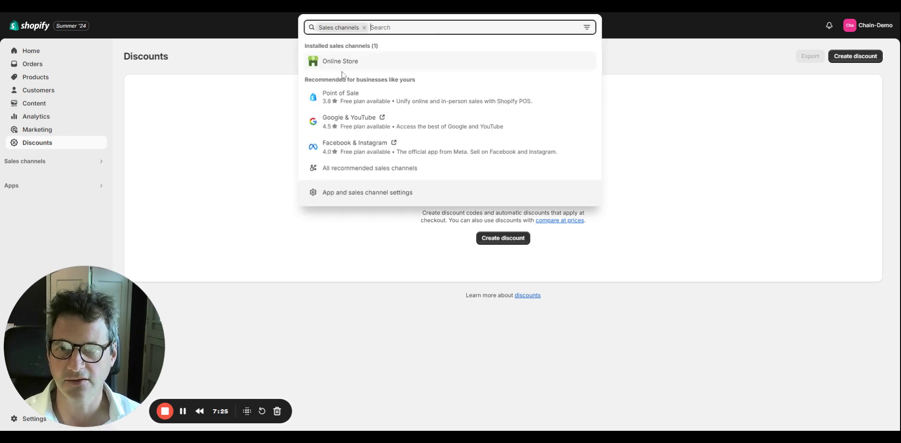
click(346, 64)
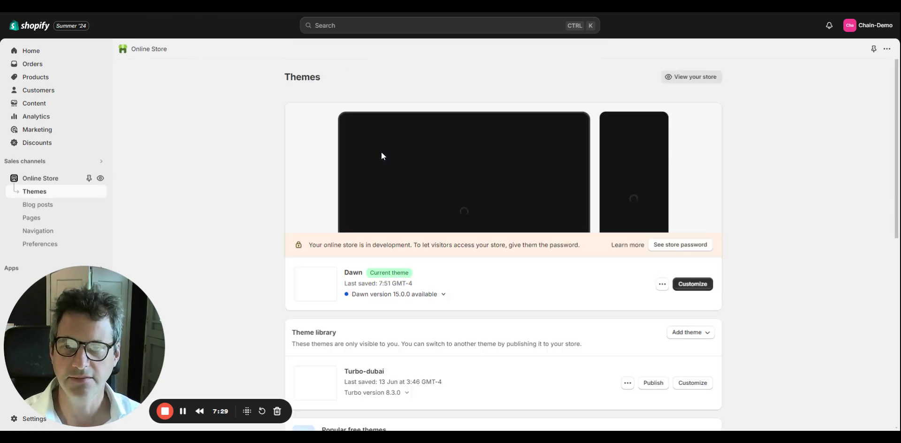
Open the Dawn theme in the editor and scroll through the home page's banner and featured products.
drag(344, 272, 363, 272)
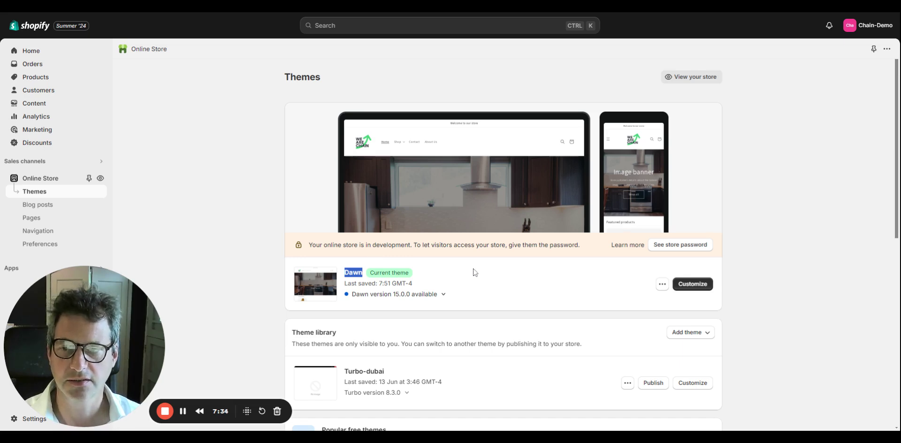
click(695, 284)
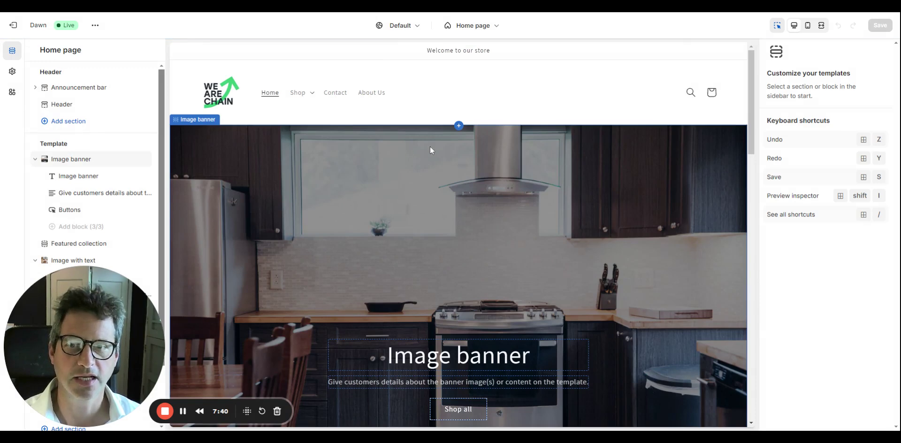
scroll(524, 199, down, 2)
scroll(300, 142, up, 2)
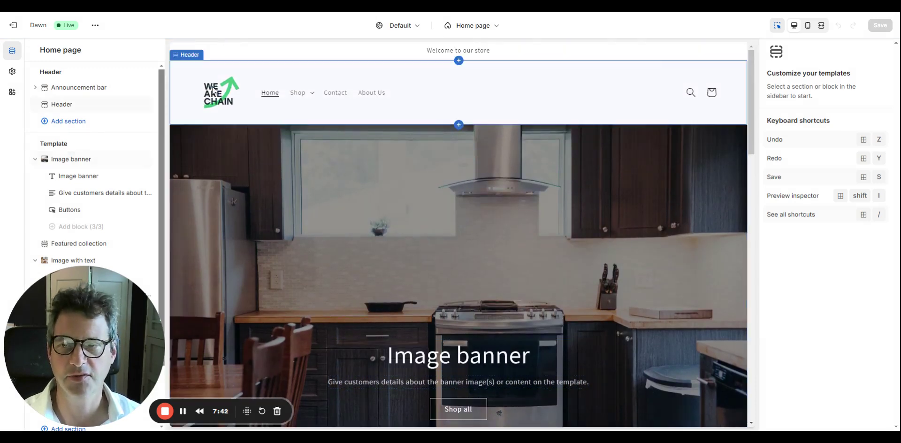
scroll(416, 154, down, 2)
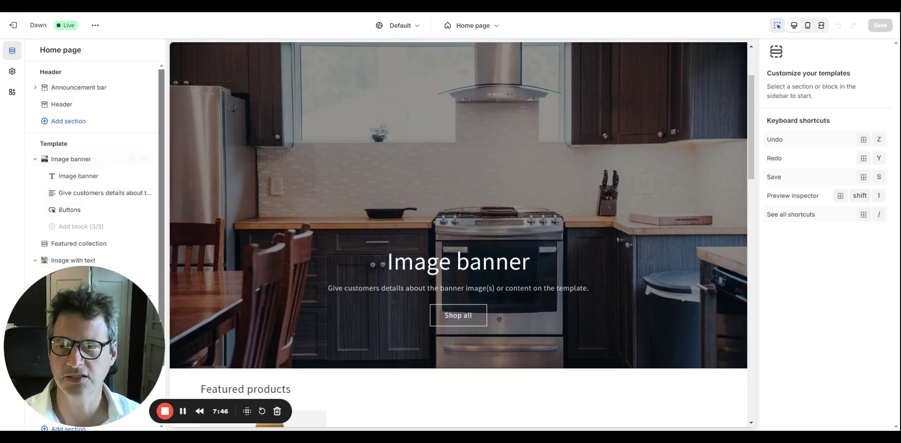
scroll(107, 198, down, 2)
scroll(107, 198, up, 2)
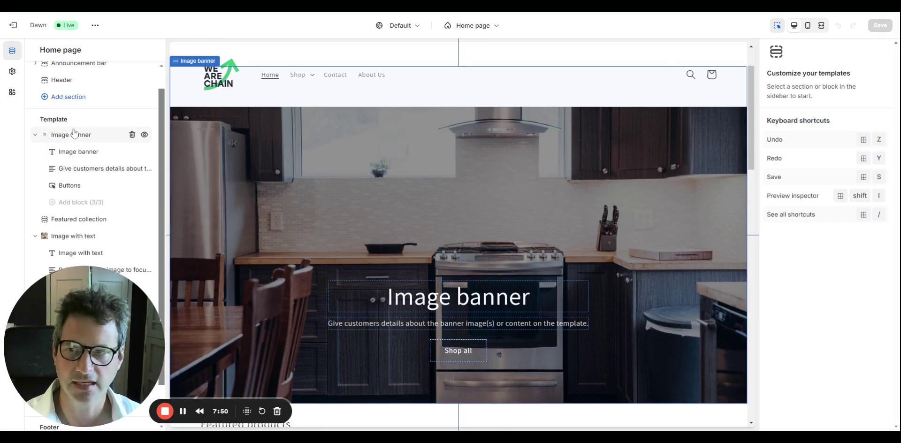
Change the Image banner heading to 'Kitchen Stools' and save the theme.
click(74, 127)
click(73, 139)
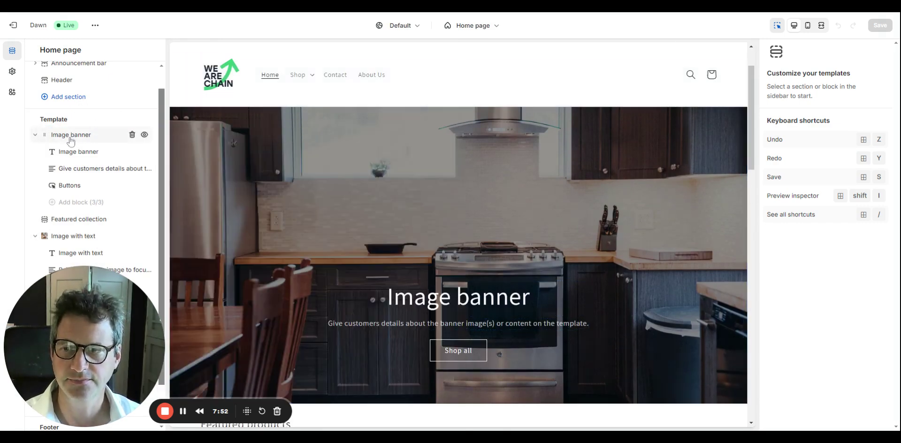
click(70, 139)
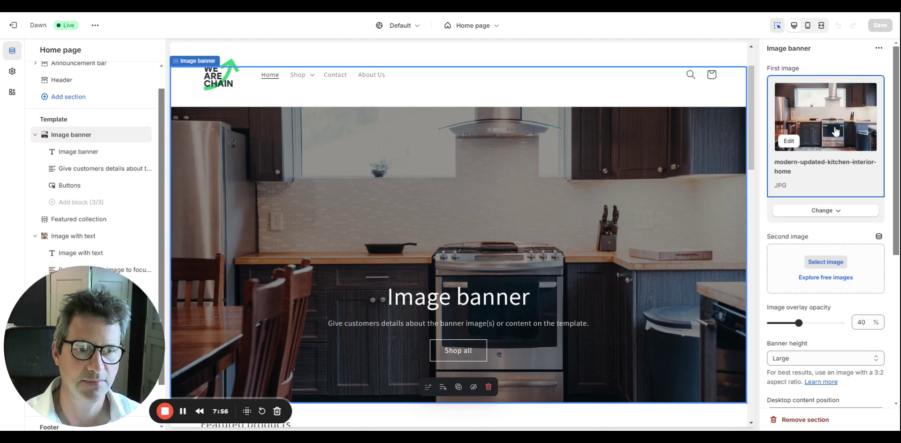
scroll(836, 135, down, 3)
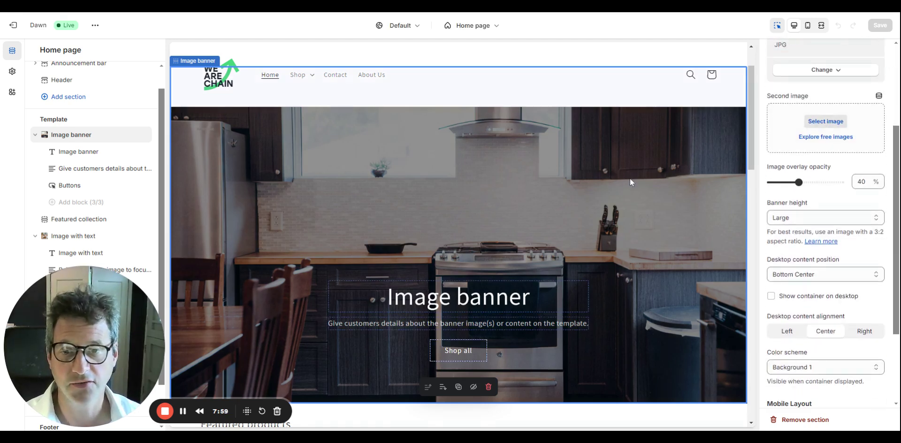
click(465, 299)
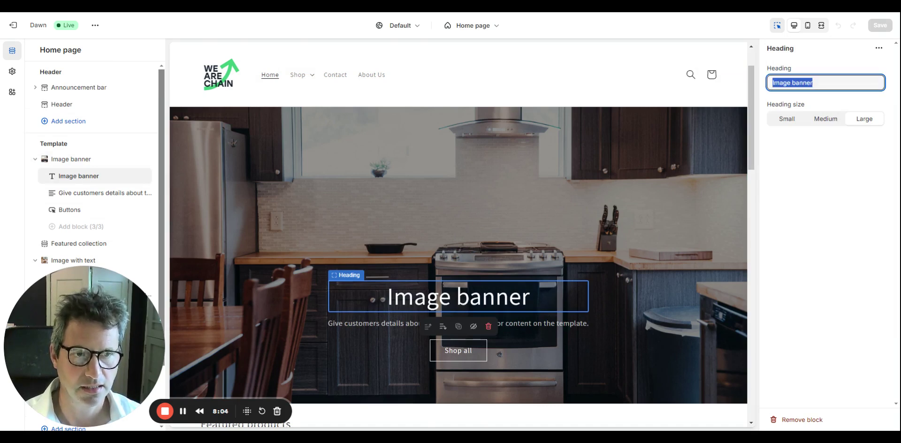
text(Kitchen S)
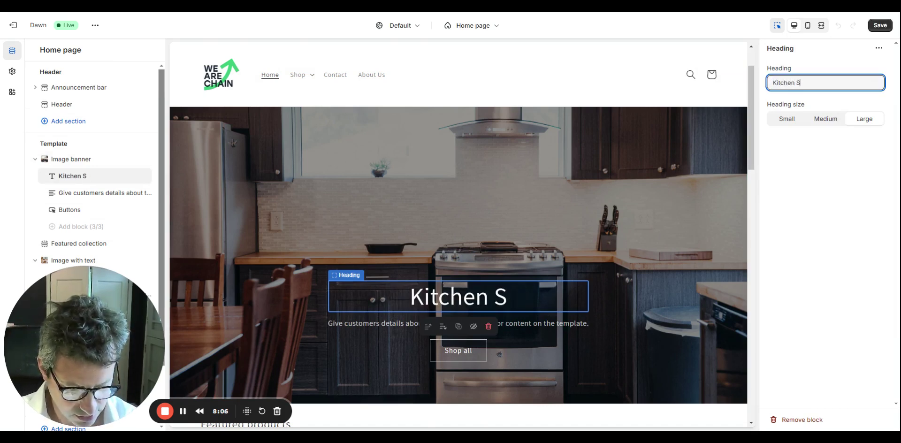
text(tools)
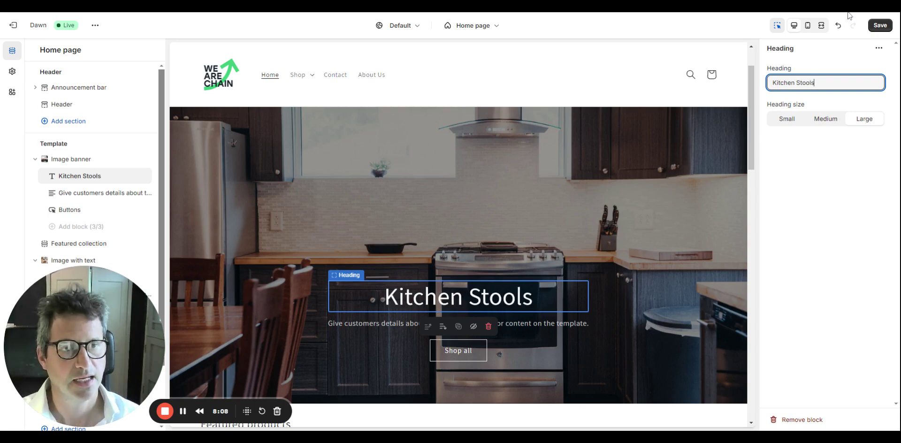
click(885, 30)
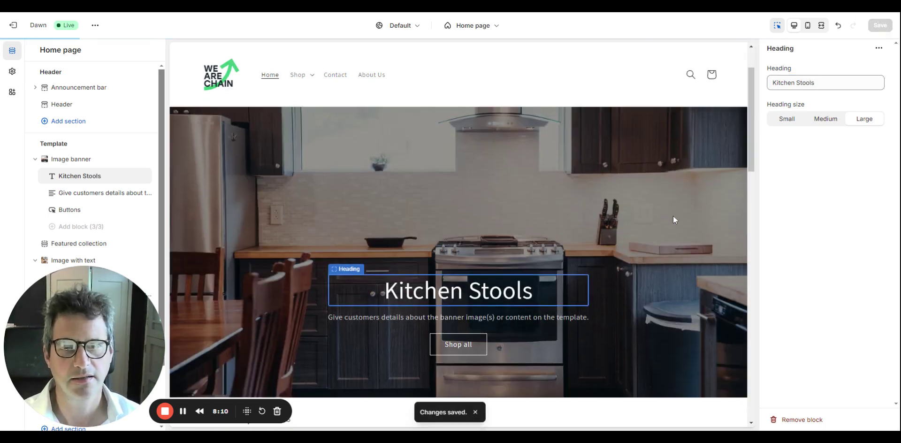
scroll(672, 217, down, 8)
click(403, 148)
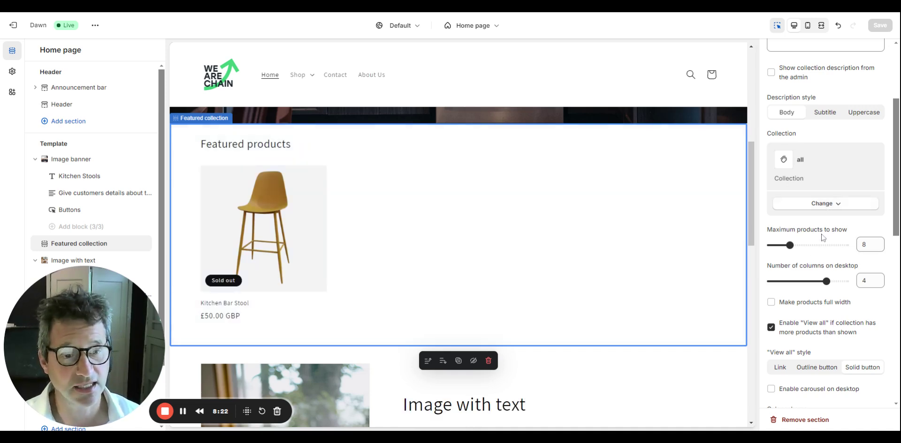
scroll(829, 253, down, 7)
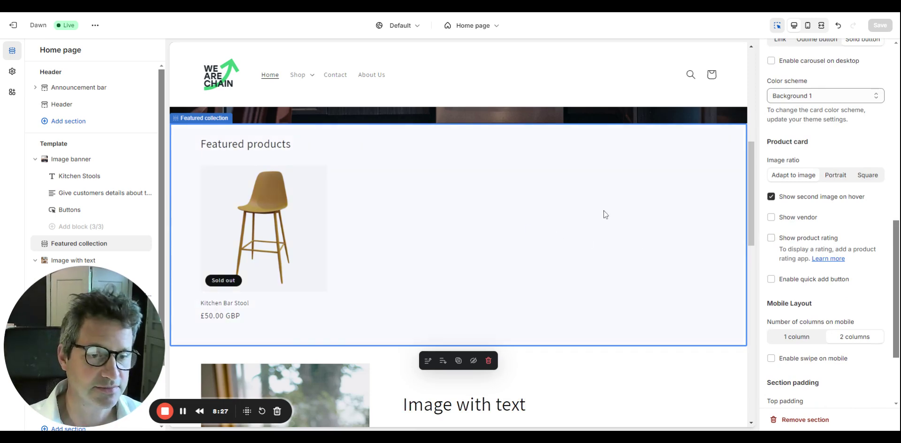
scroll(823, 241, down, 3)
scroll(817, 263, up, 6)
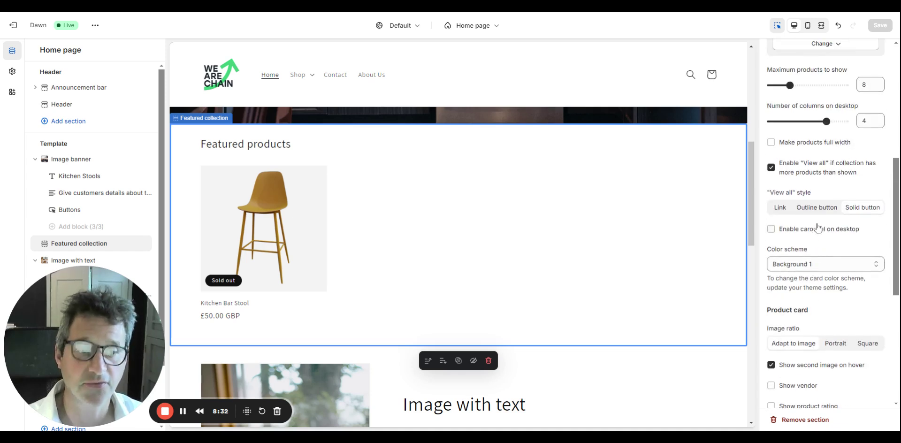
scroll(544, 245, down, 4)
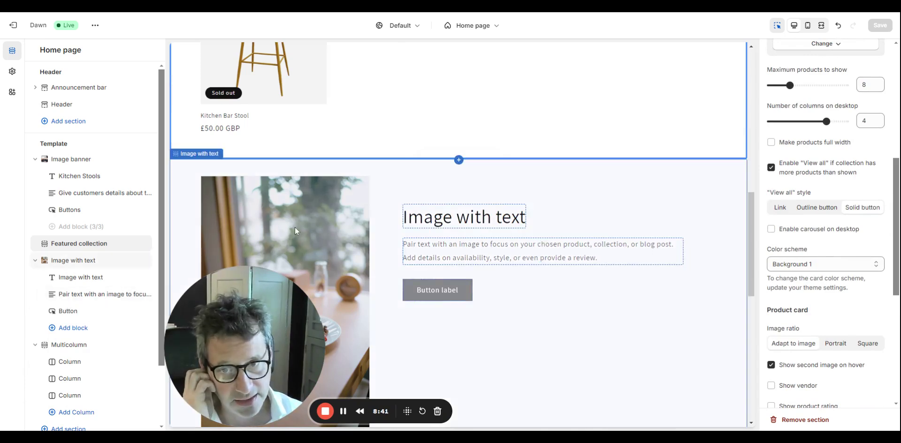
scroll(65, 300, down, 1)
click(65, 300)
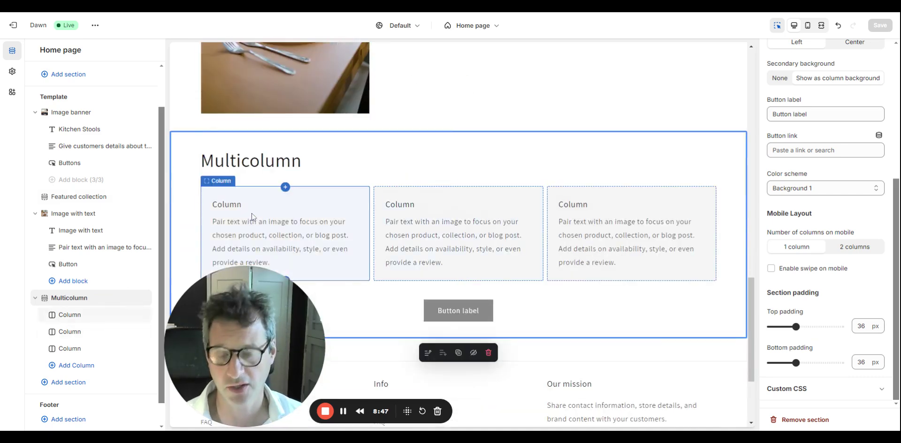
click(446, 225)
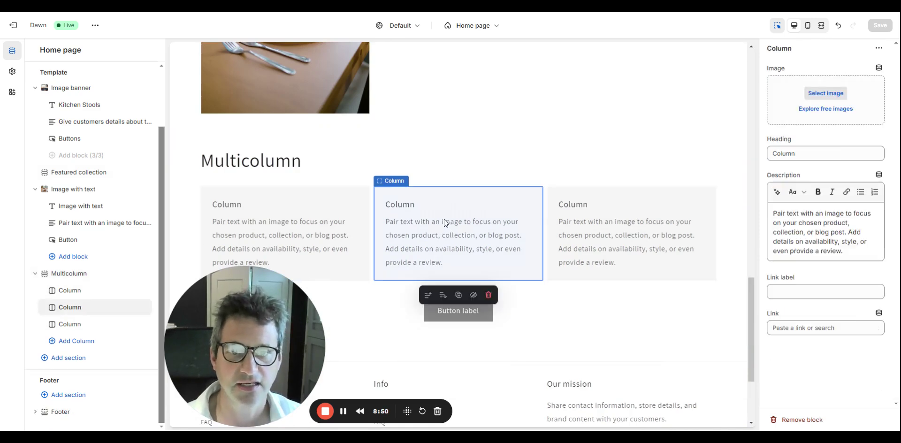
click(601, 224)
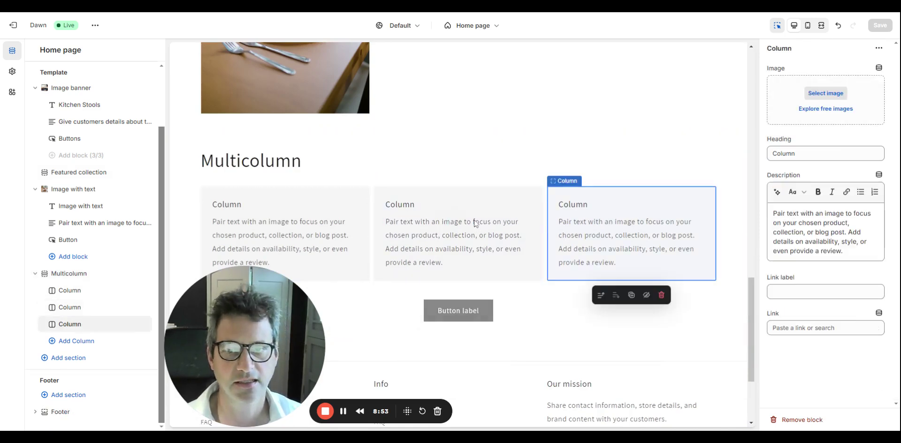
click(70, 362)
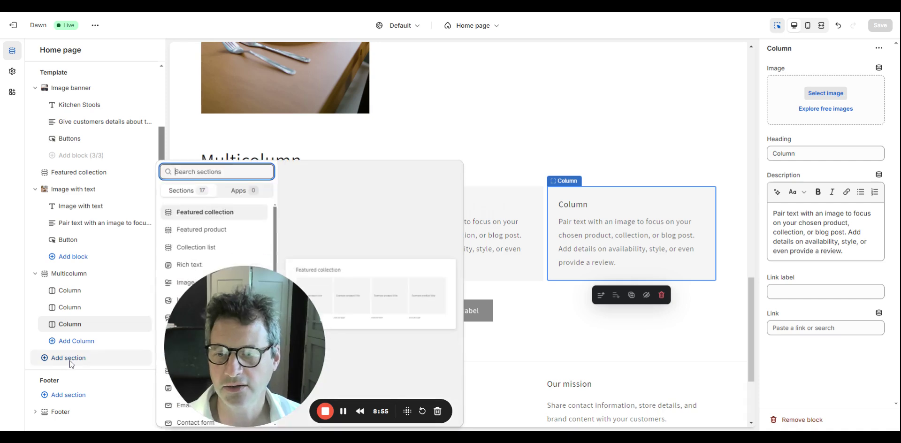
drag(242, 297, 375, 303)
scroll(212, 296, down, 2)
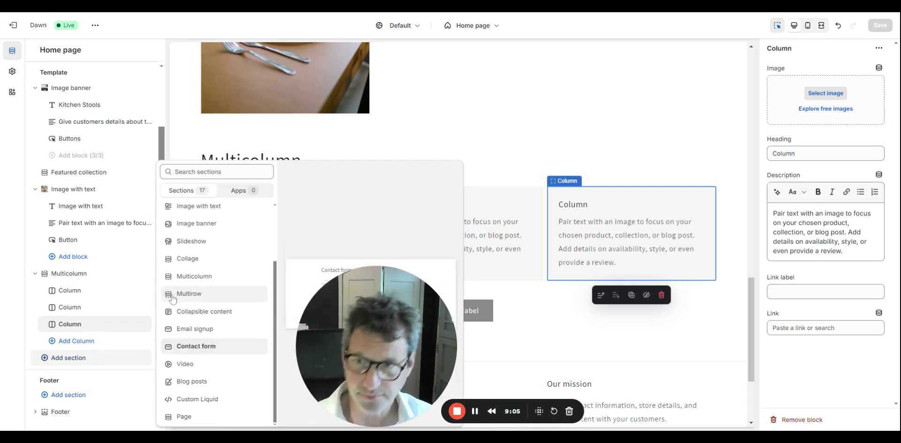
scroll(198, 324, up, 1)
scroll(198, 277, up, 1)
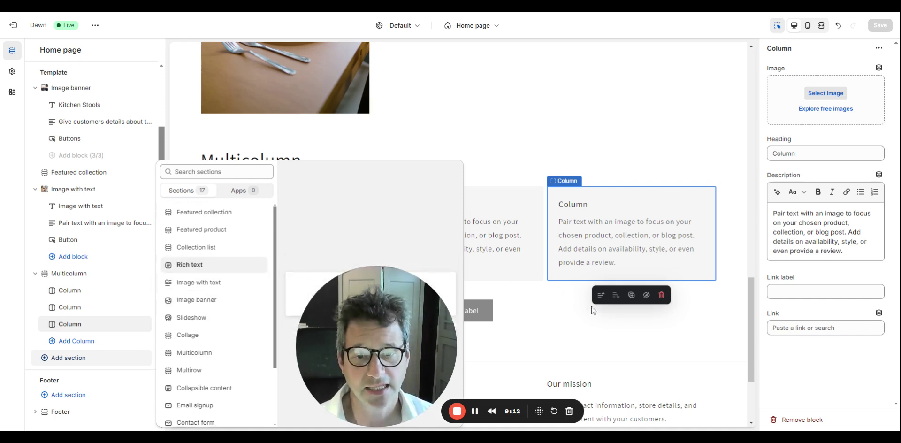
Close the section list and open the theme settings, looking over the colour options.
click(436, 137)
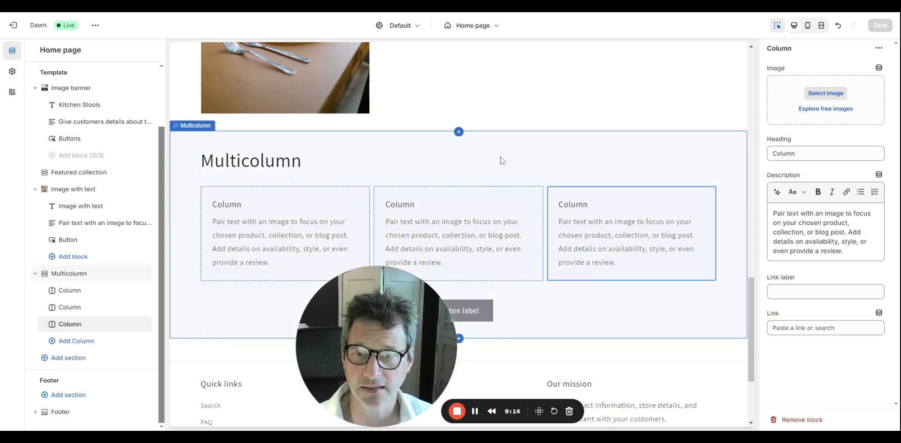
scroll(469, 117, up, 10)
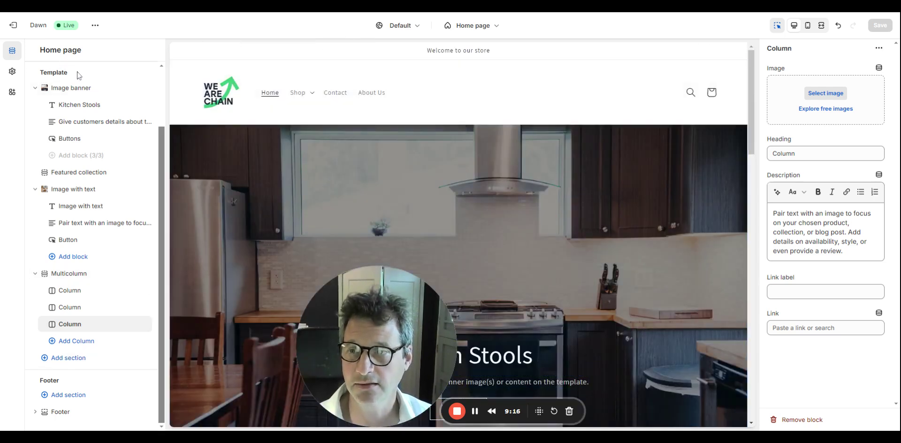
click(330, 76)
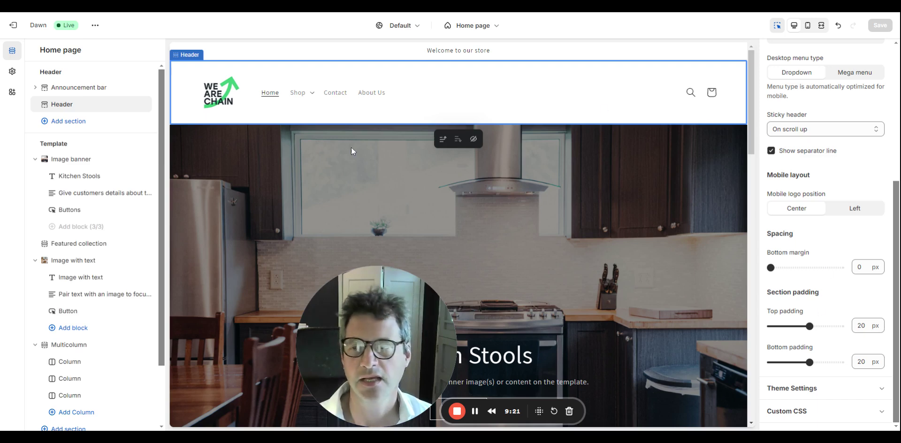
click(12, 72)
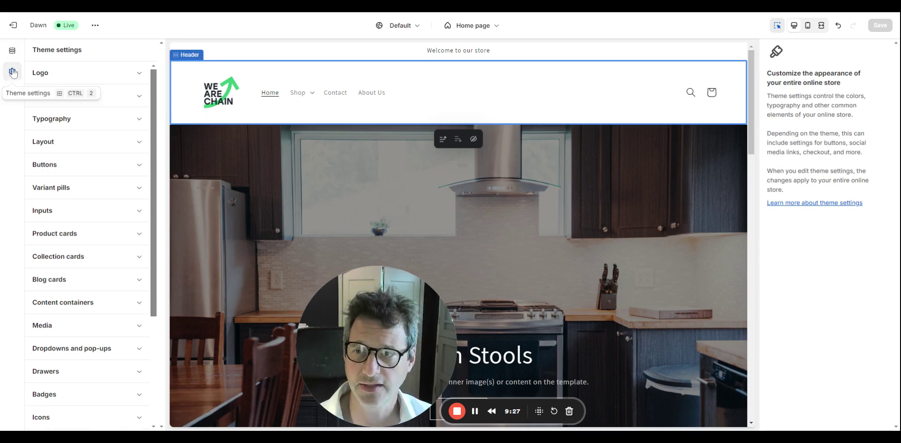
click(130, 99)
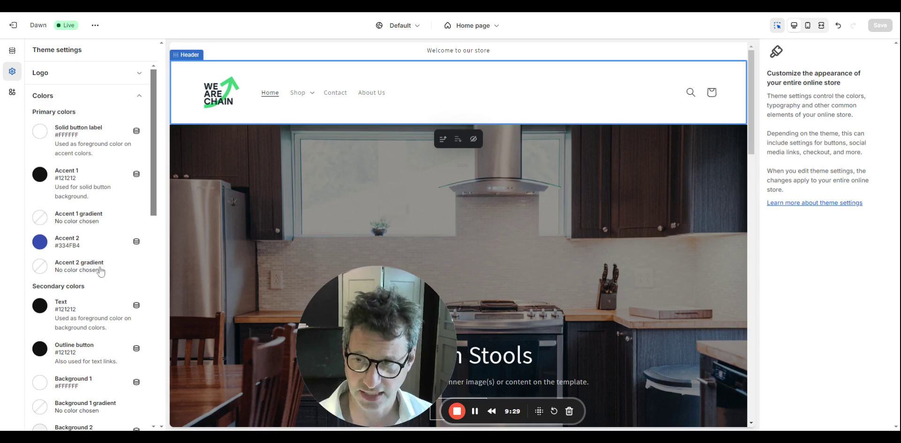
scroll(89, 281, down, 5)
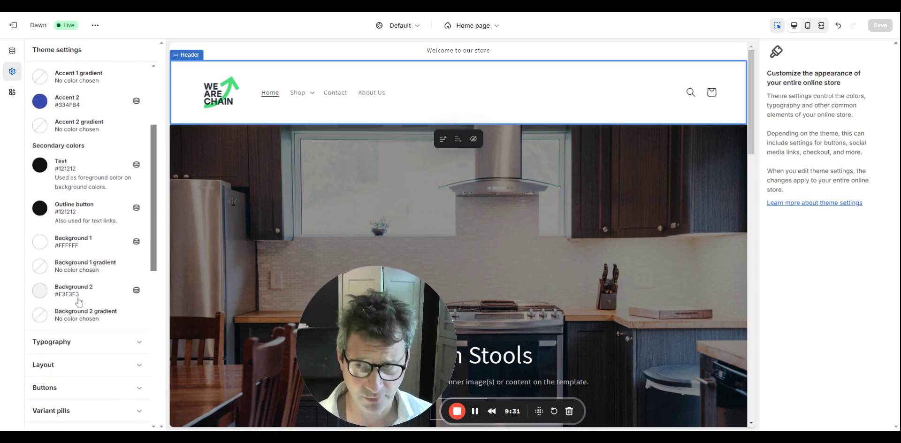
scroll(85, 282, up, 1)
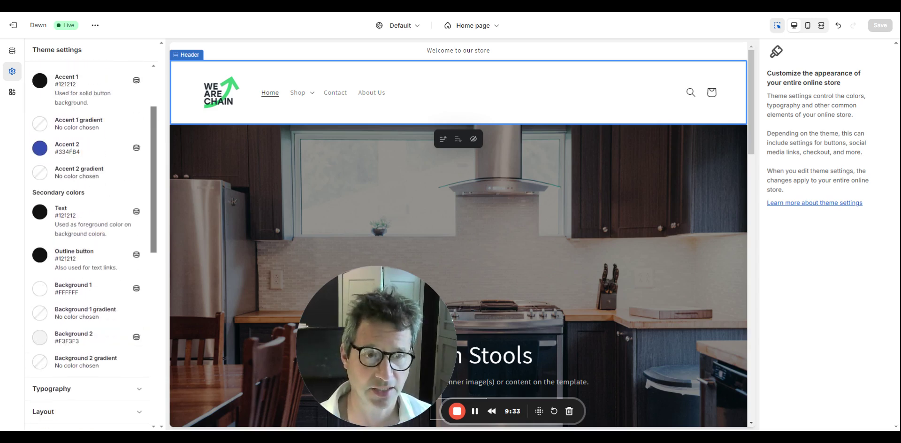
scroll(71, 262, up, 2)
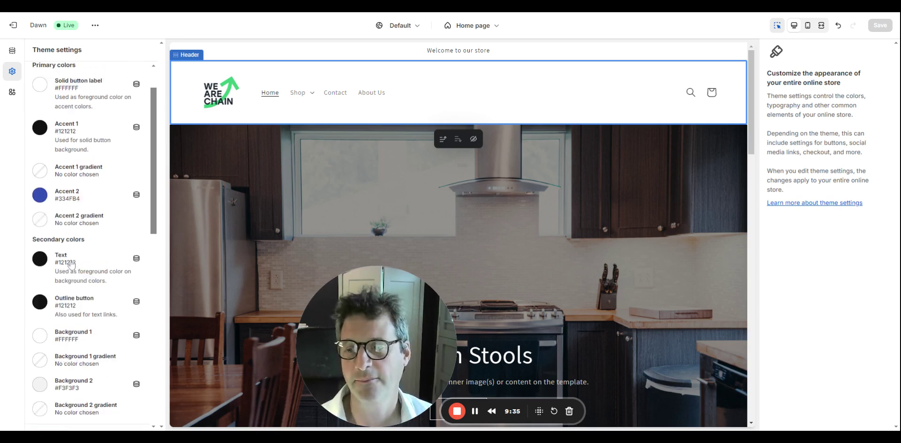
Widen the desktop logo from 90 px to 160 px in the Logo settings.
click(82, 75)
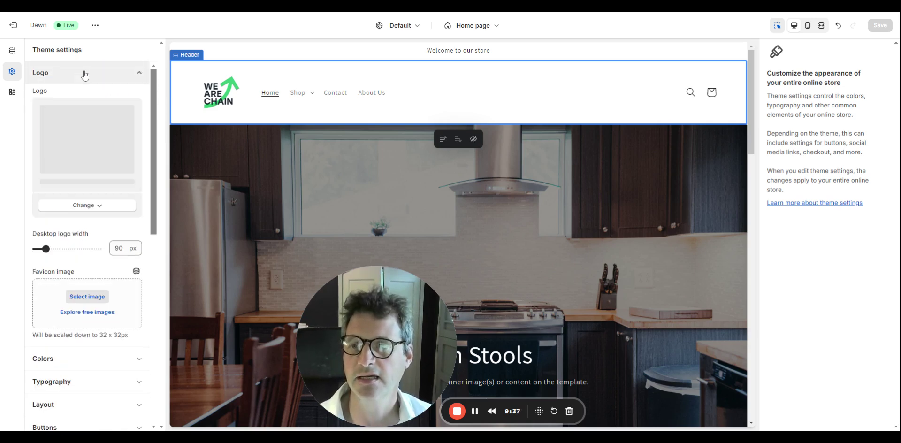
scroll(85, 163, down, 1)
scroll(80, 212, up, 1)
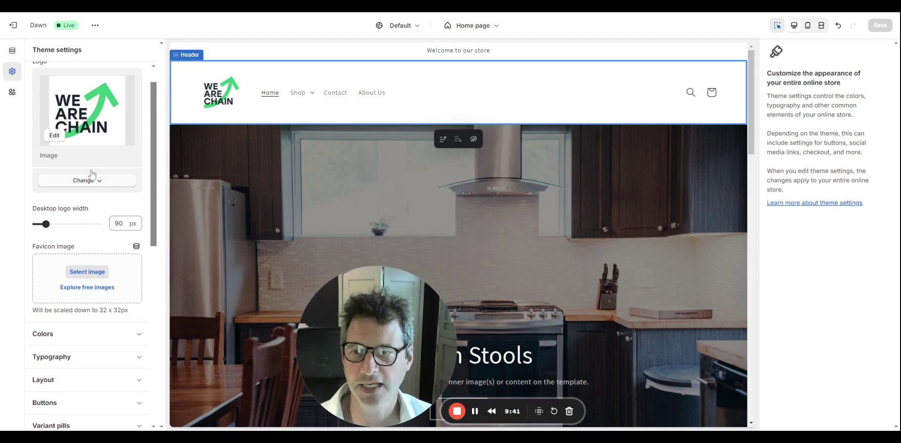
drag(46, 254, 63, 254)
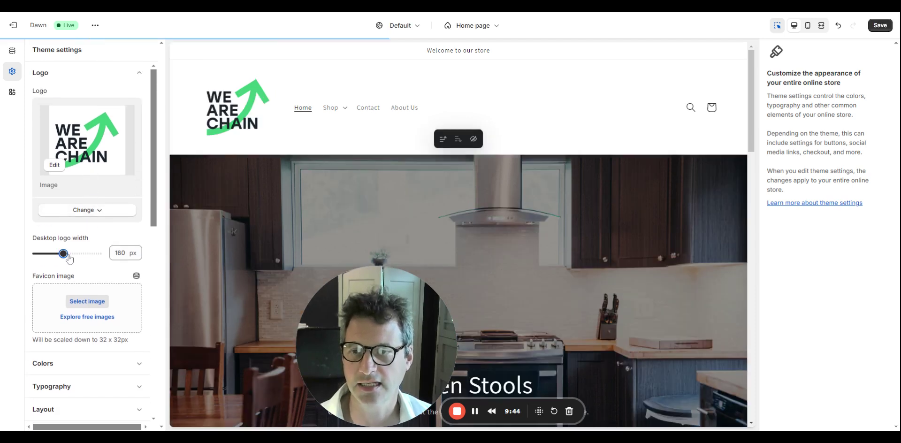
click(75, 73)
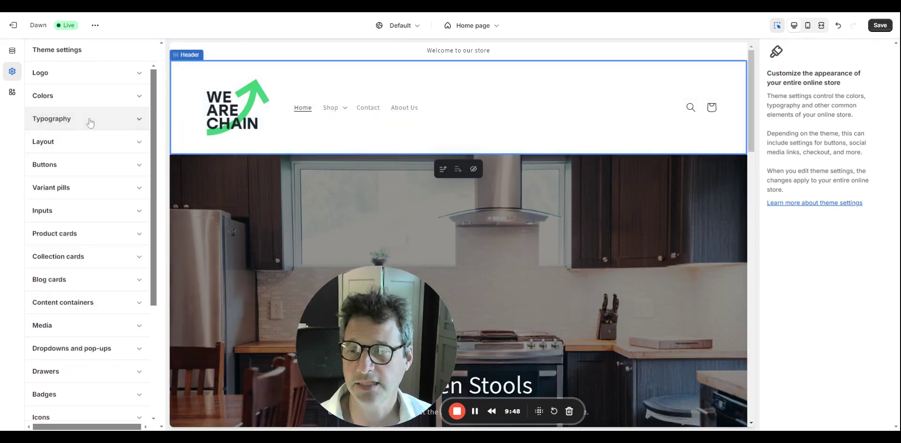
Review the typography (Assistant fonts) and button style settings.
click(88, 118)
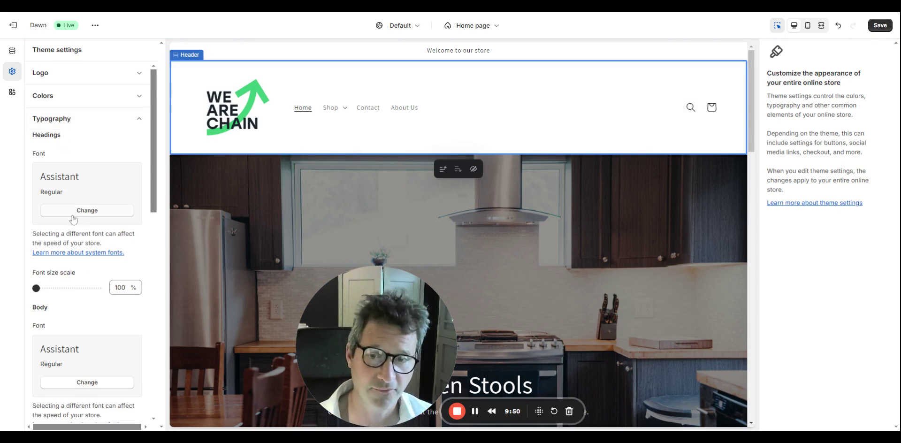
scroll(67, 207, down, 4)
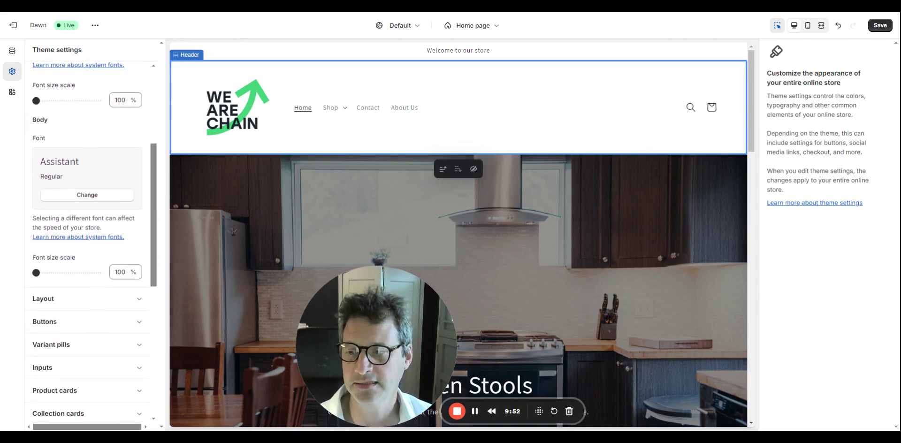
scroll(94, 267, down, 1)
click(111, 278)
scroll(111, 281, down, 7)
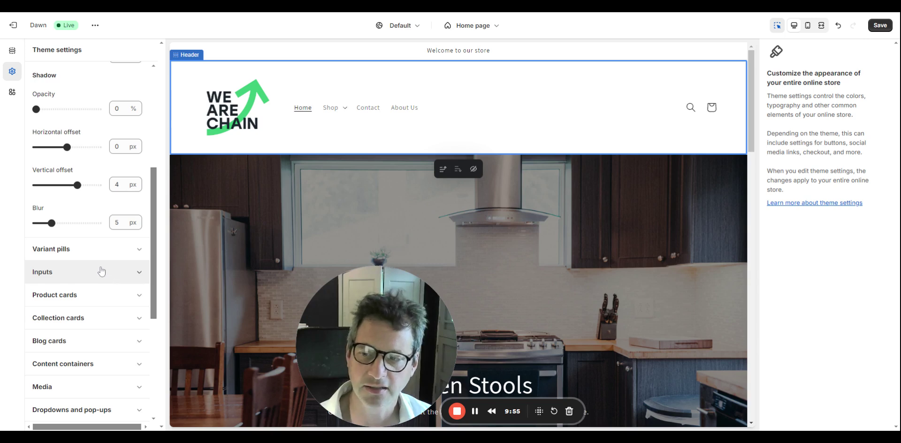
scroll(100, 271, down, 1)
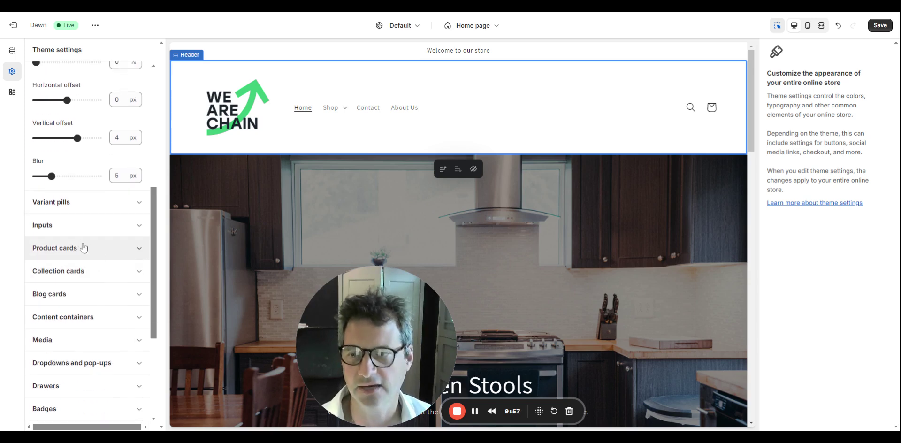
scroll(84, 247, up, 6)
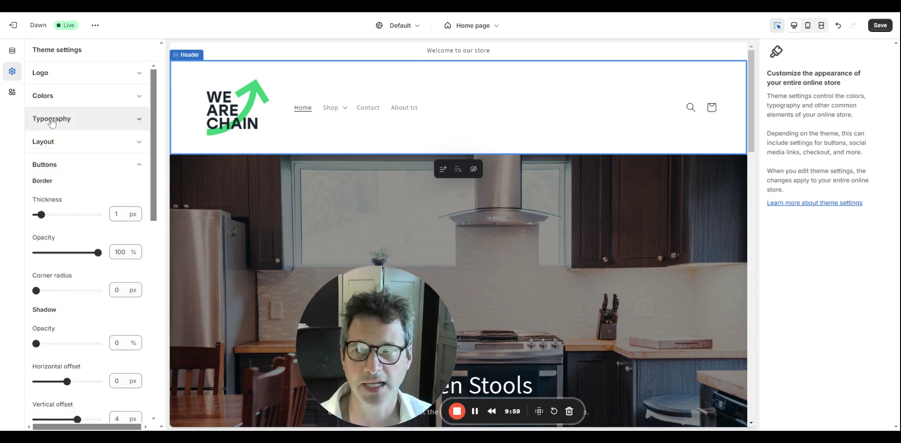
Save the theme and switch to the default page template showing About Us.
click(881, 26)
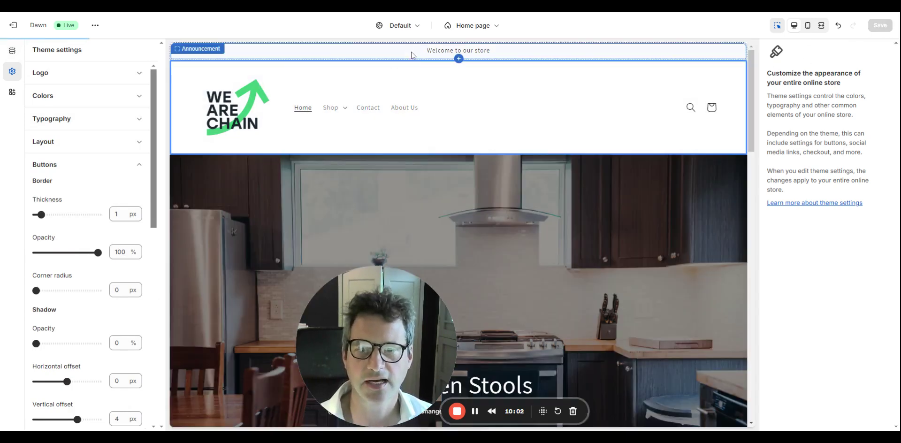
click(479, 26)
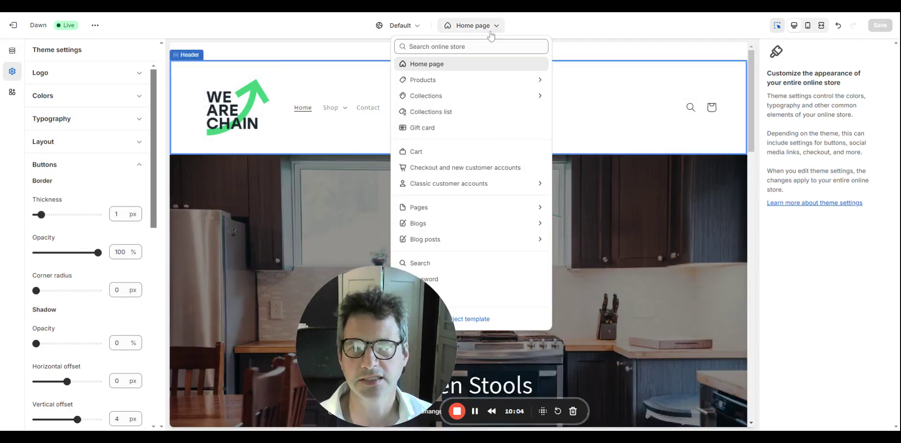
click(419, 207)
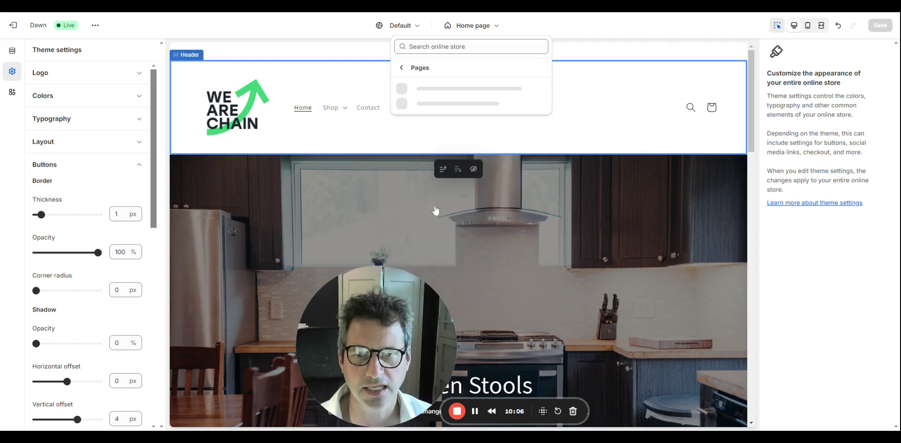
click(428, 96)
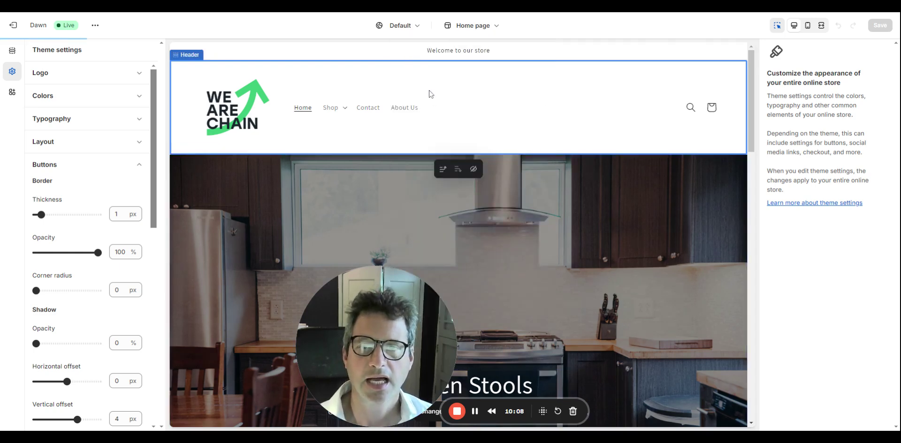
scroll(471, 156, down, 1)
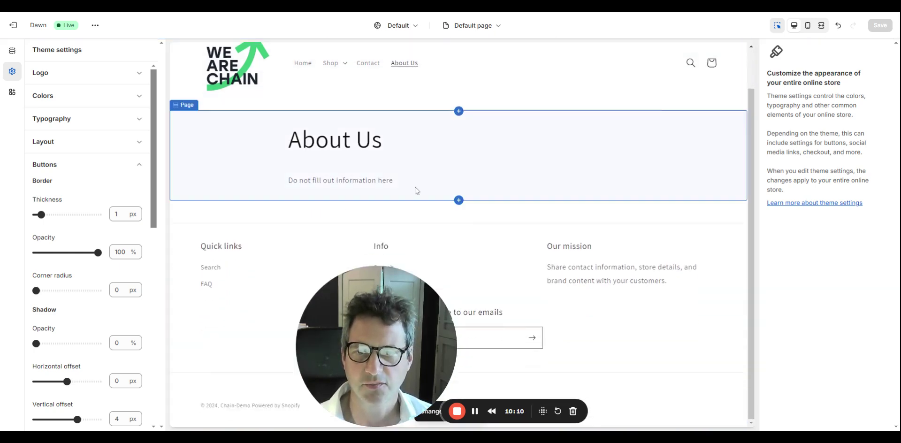
click(439, 162)
Add an Image with text section to About Us with the heading 'My Team'.
click(69, 209)
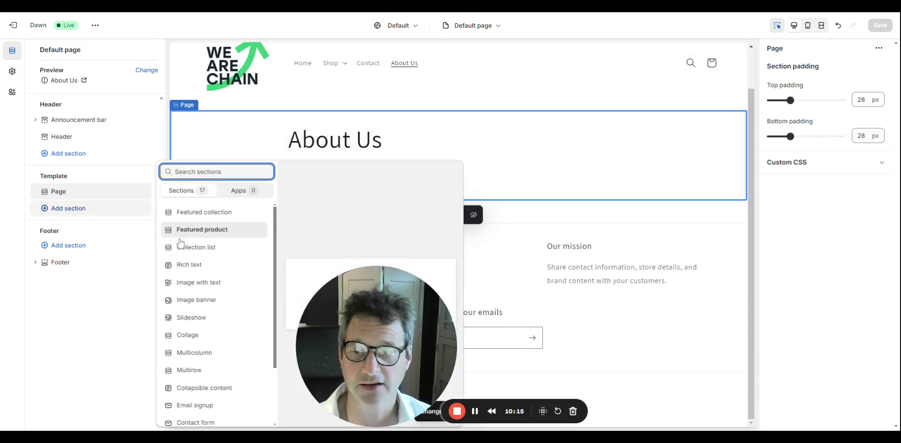
key(Escape)
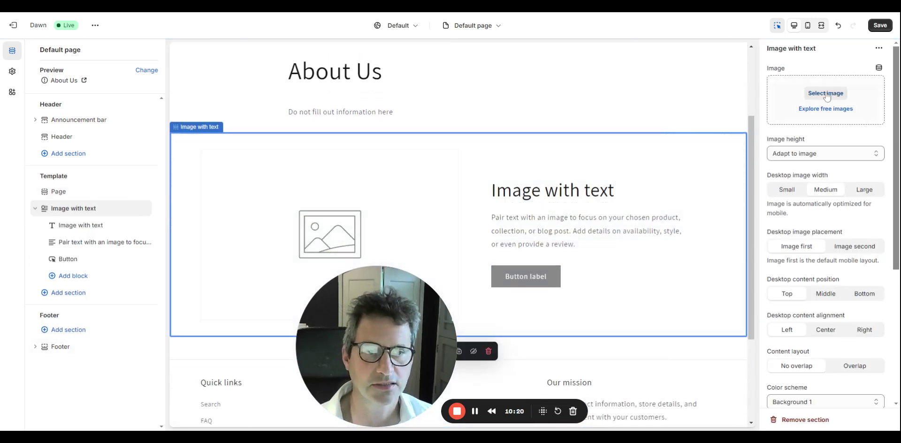
click(552, 192)
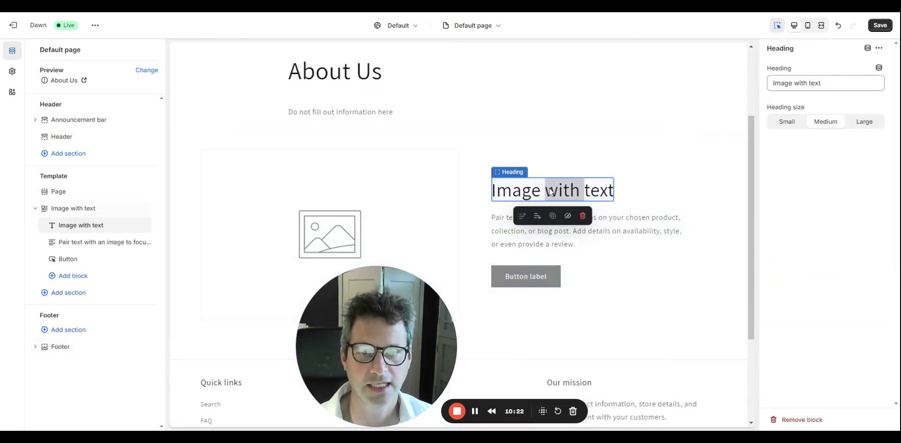
scroll(552, 191, up, 3)
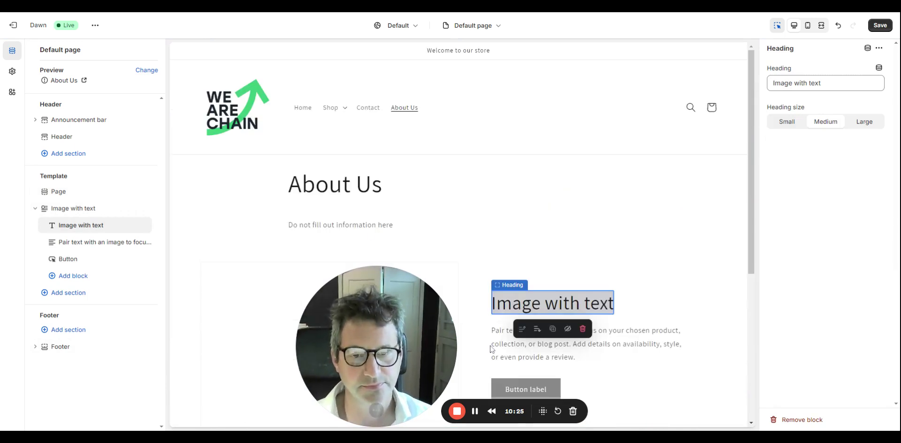
drag(827, 83, 771, 83)
text(M)
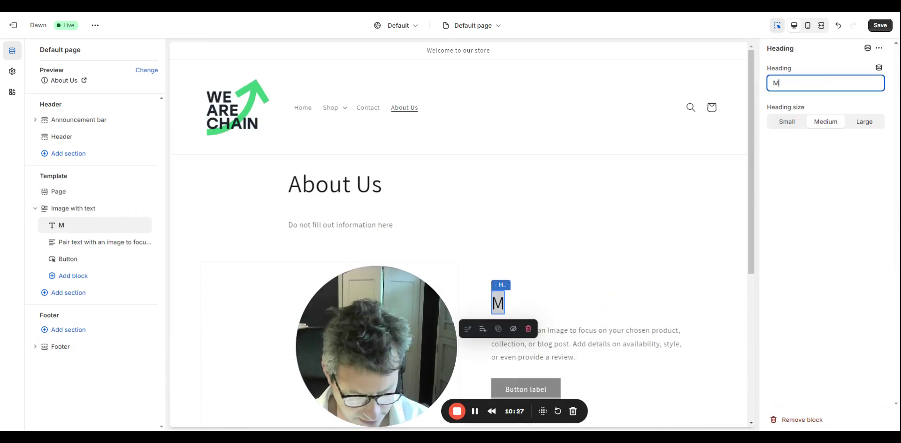
text(y Team)
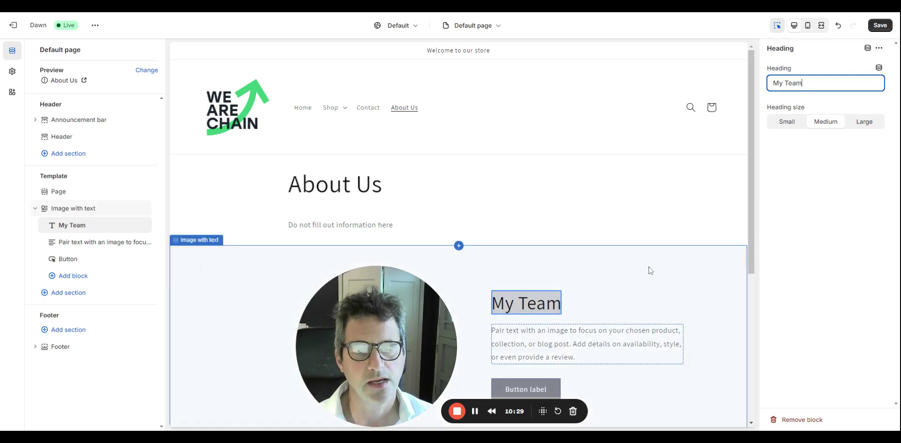
click(542, 352)
scroll(236, 271, down, 3)
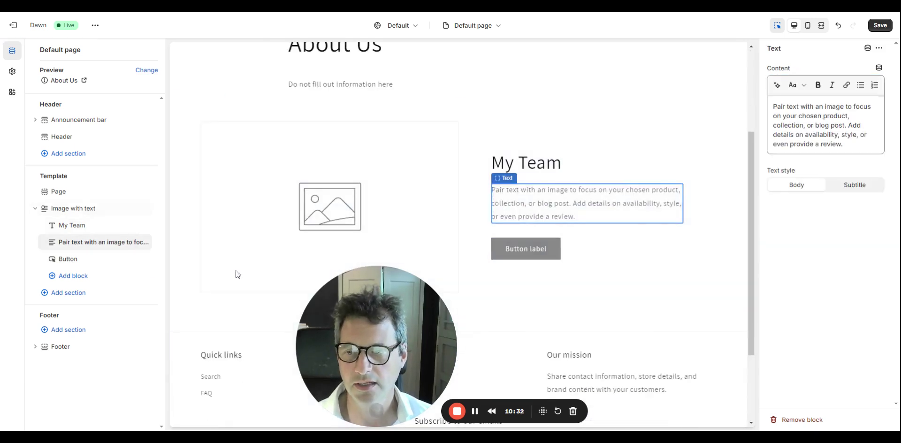
Browse the sections available to add, then open the theme template dropdown.
click(75, 293)
scroll(207, 266, down, 3)
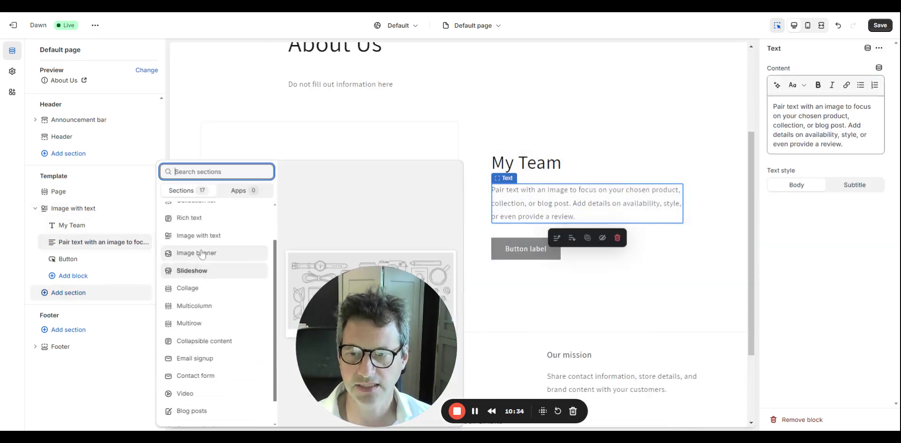
click(202, 254)
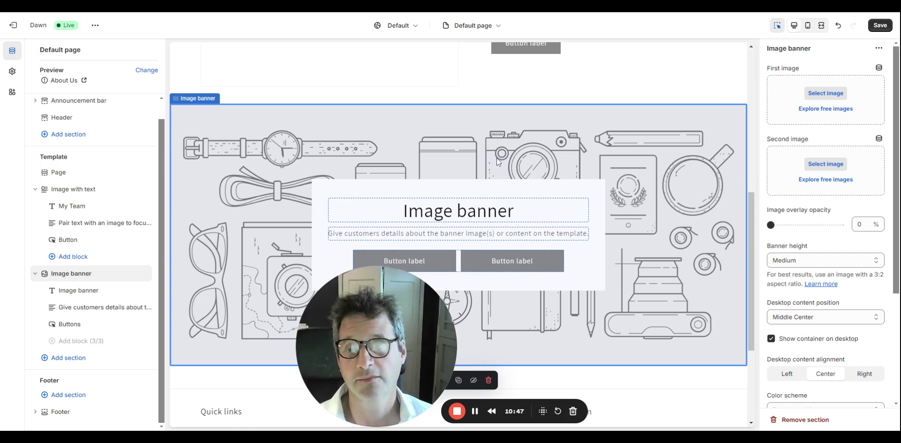
click(502, 28)
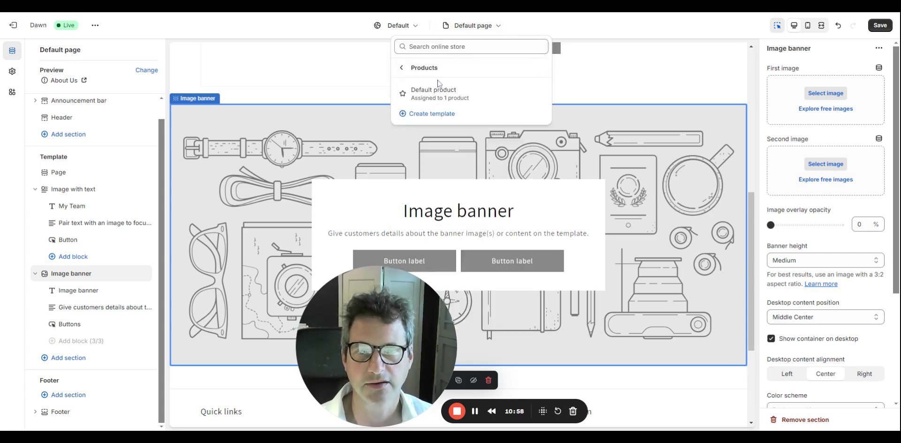
Open the Default product template for the Kitchen Bar Stool and browse its addable Product information blocks.
click(437, 80)
click(439, 94)
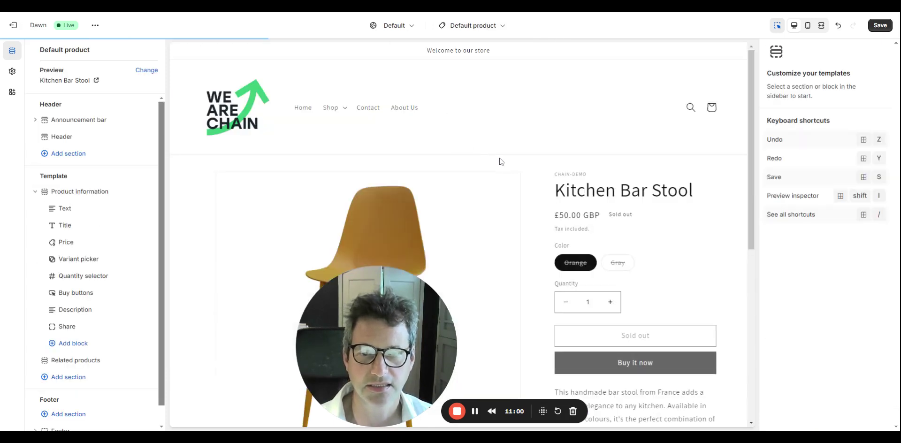
scroll(539, 173, down, 3)
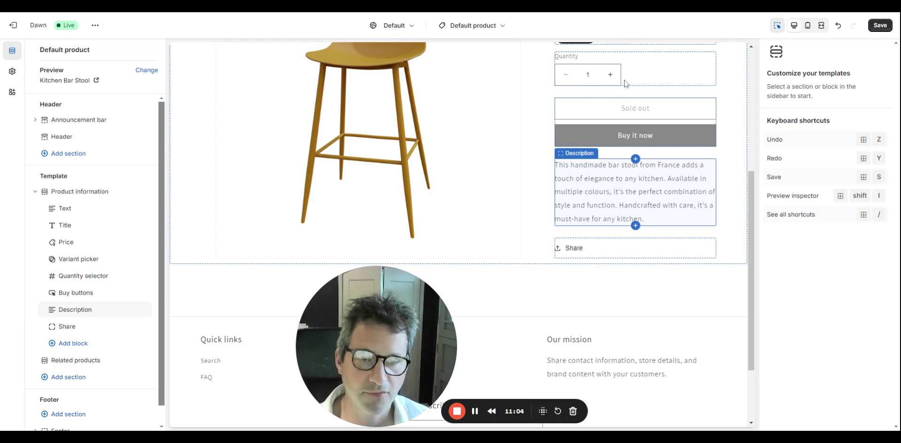
scroll(632, 260, down, 1)
scroll(70, 347, down, 1)
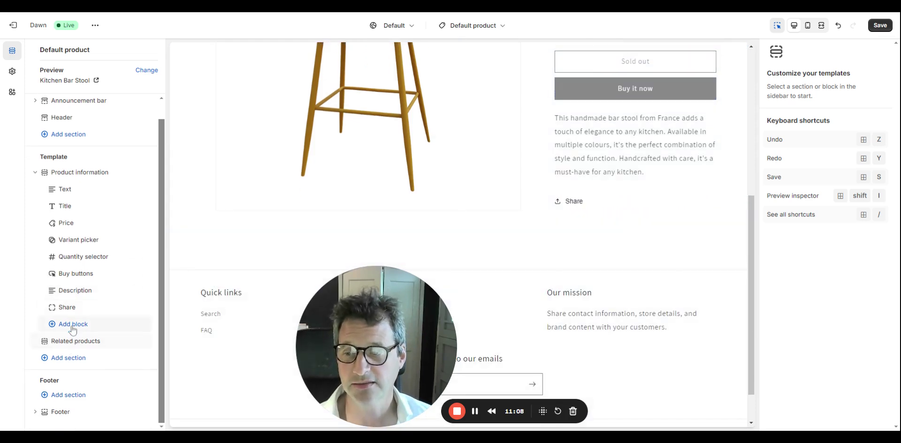
click(71, 324)
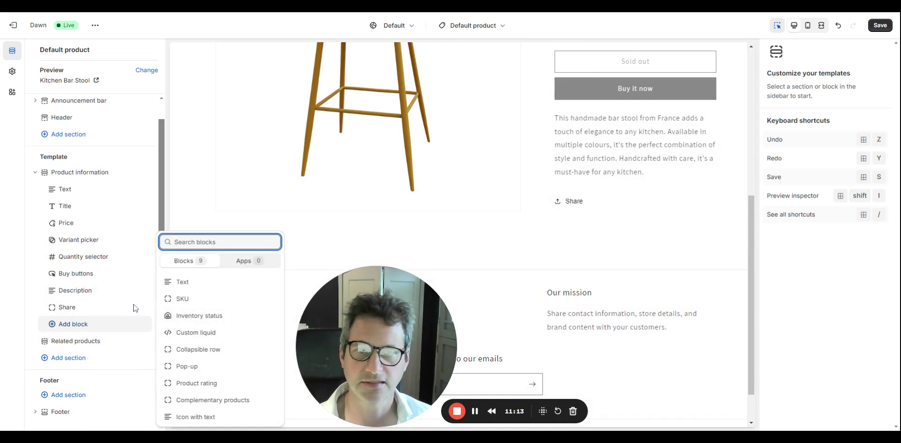
key(Escape)
scroll(456, 160, up, 5)
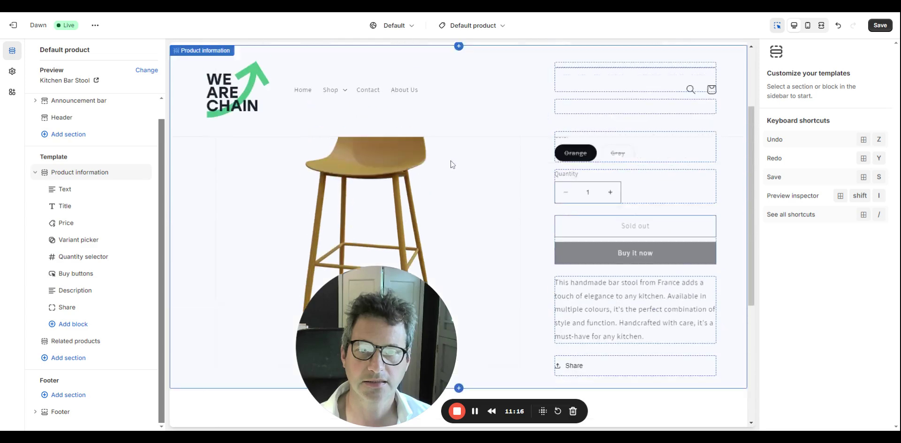
Switch to the Default collection template and show its Product grid settings.
click(498, 25)
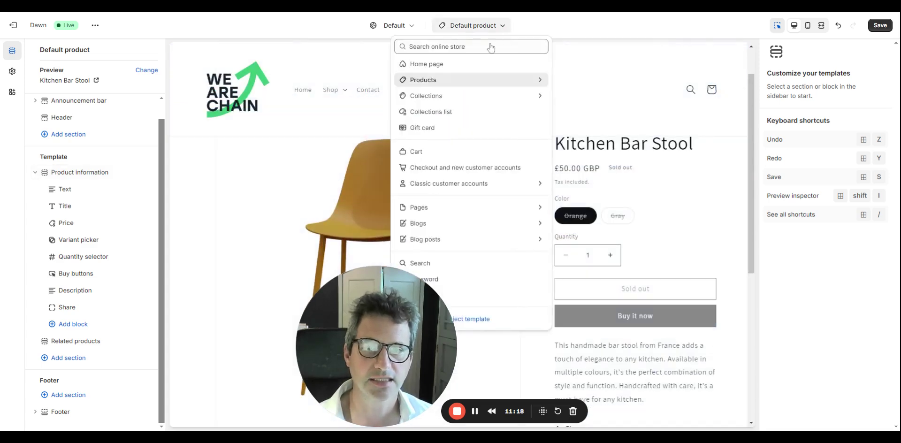
click(451, 96)
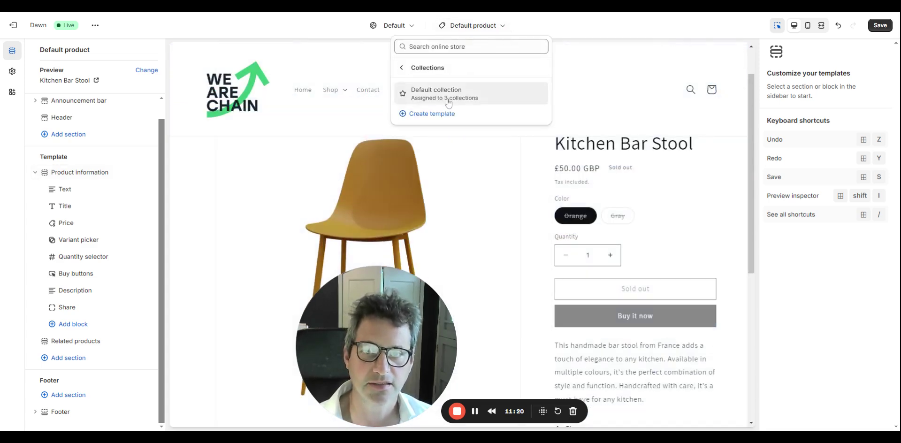
click(443, 92)
scroll(512, 206, down, 3)
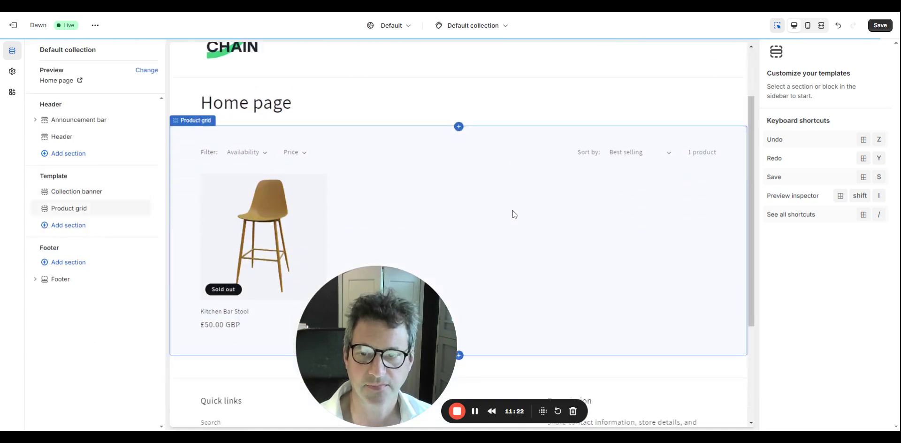
click(258, 192)
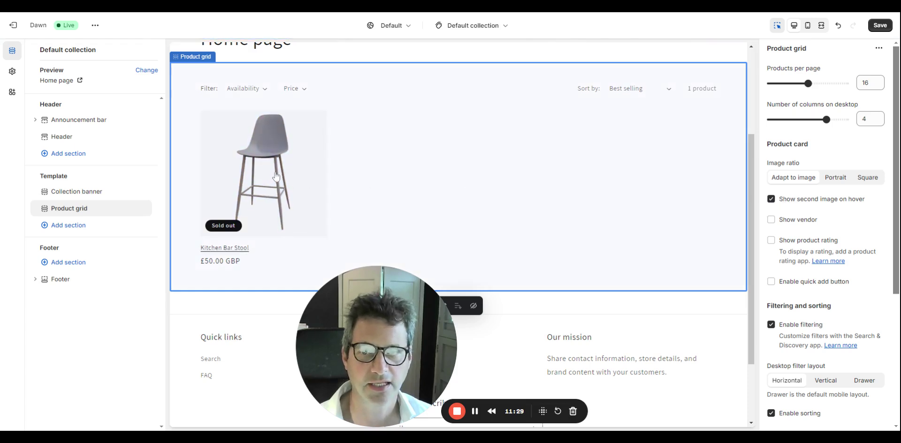
scroll(529, 185, down, 2)
scroll(527, 185, up, 5)
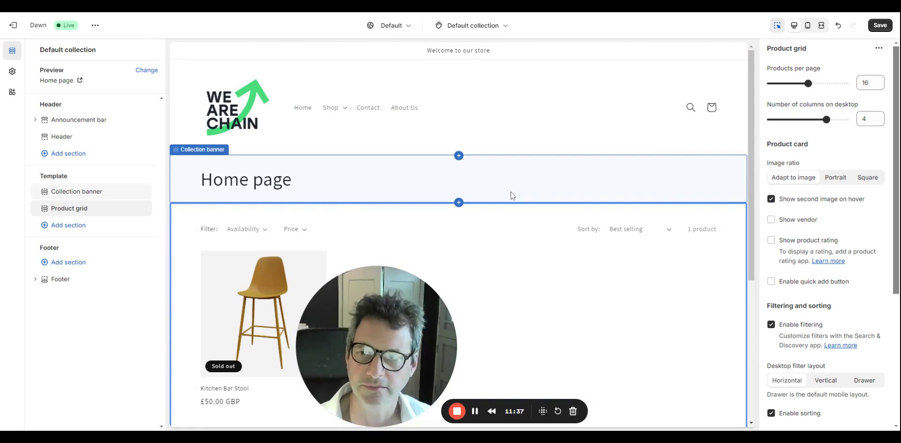
Leave the theme editor without saving and open the Main menu under Navigation.
click(15, 26)
click(577, 251)
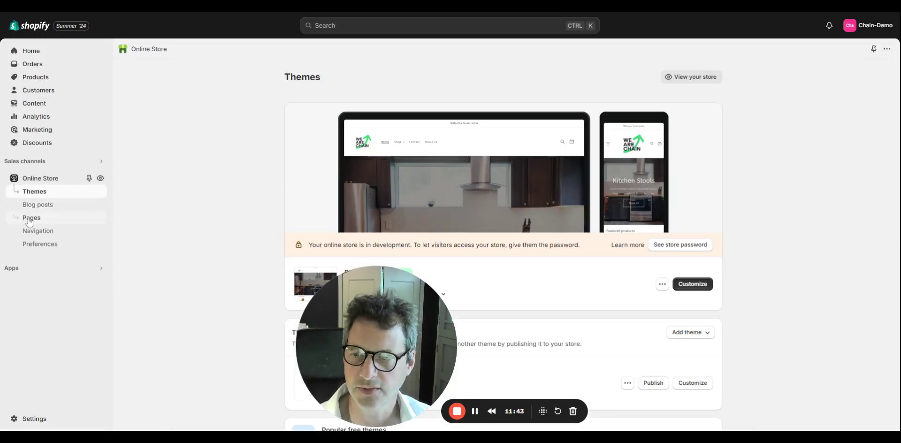
click(38, 231)
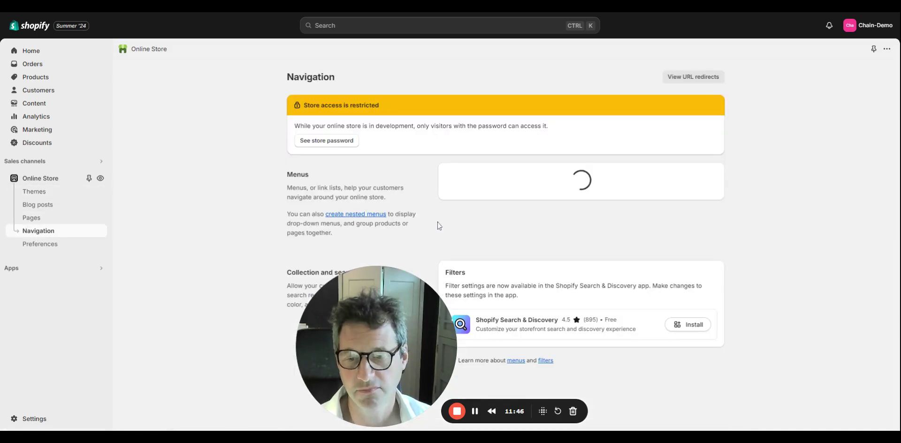
click(455, 236)
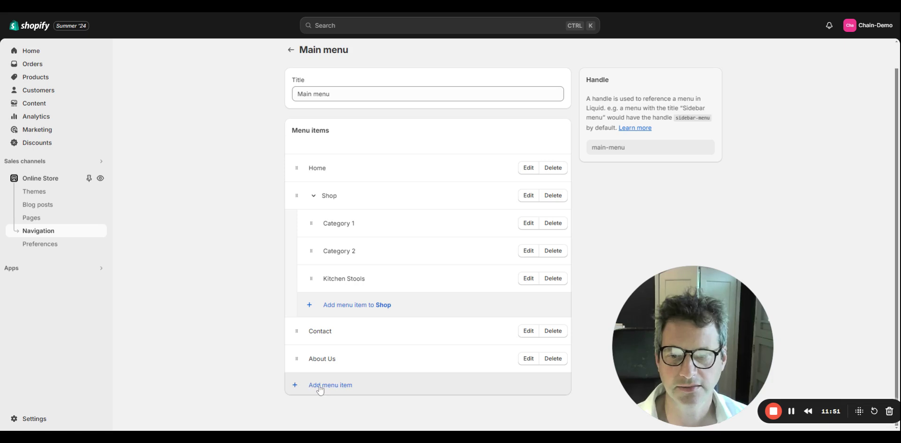
Add an About Us menu item linked to the About Us page, place it after Home, and save.
click(320, 387)
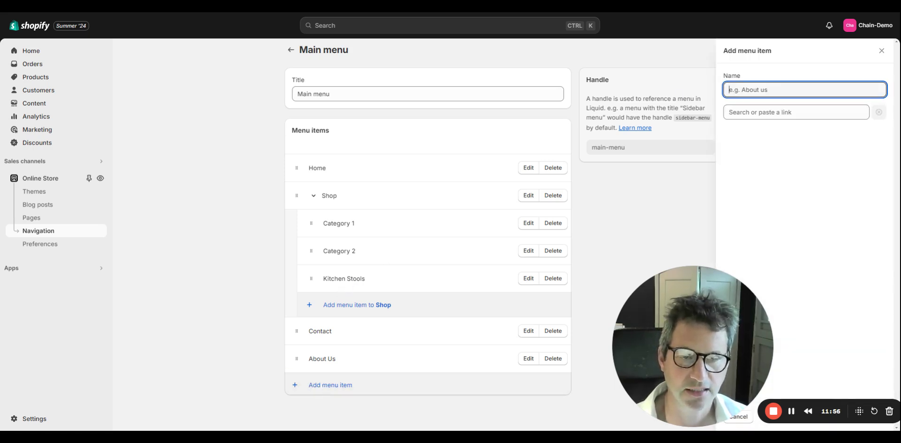
key(Tab)
text(about)
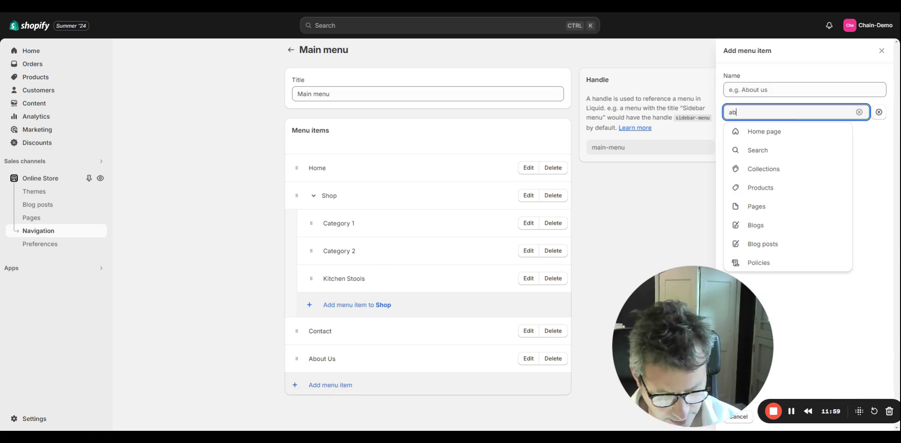
click(770, 131)
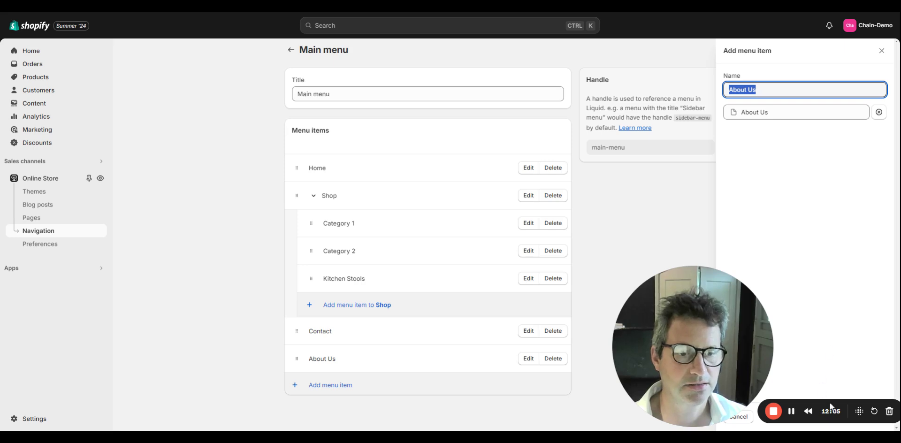
drag(737, 339, 590, 327)
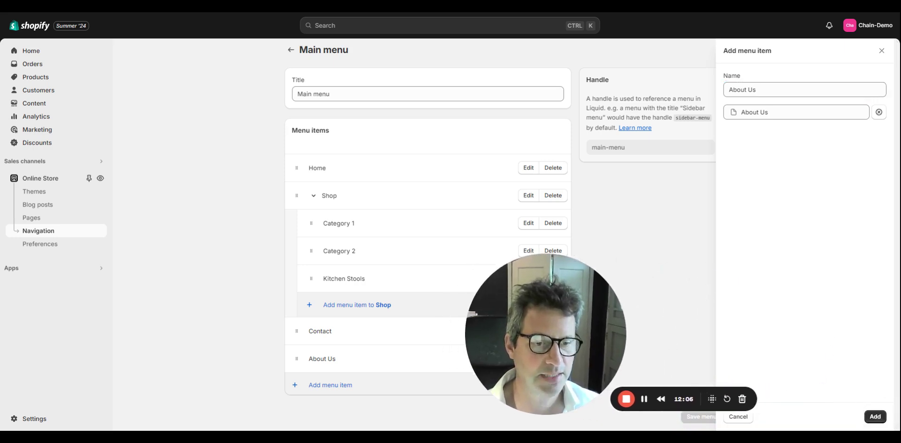
click(876, 417)
drag(297, 386, 298, 187)
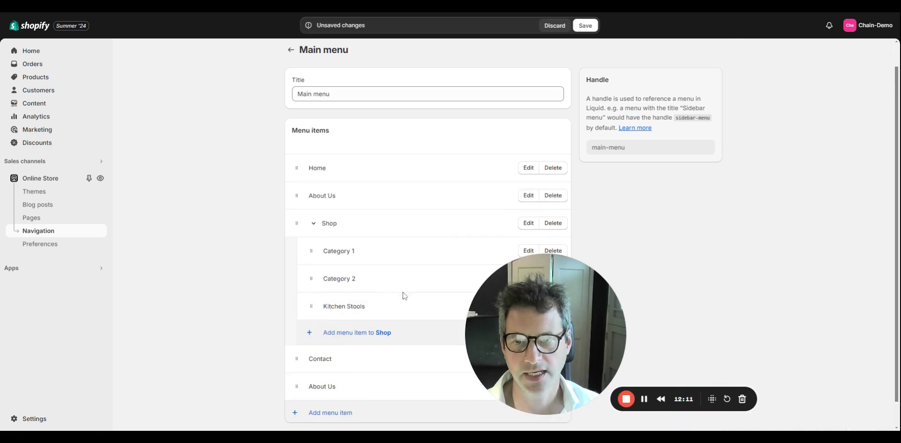
click(590, 27)
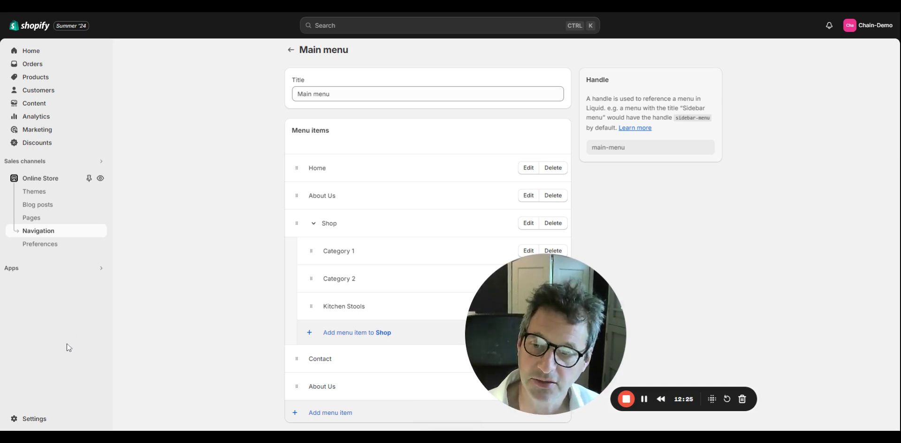
click(34, 419)
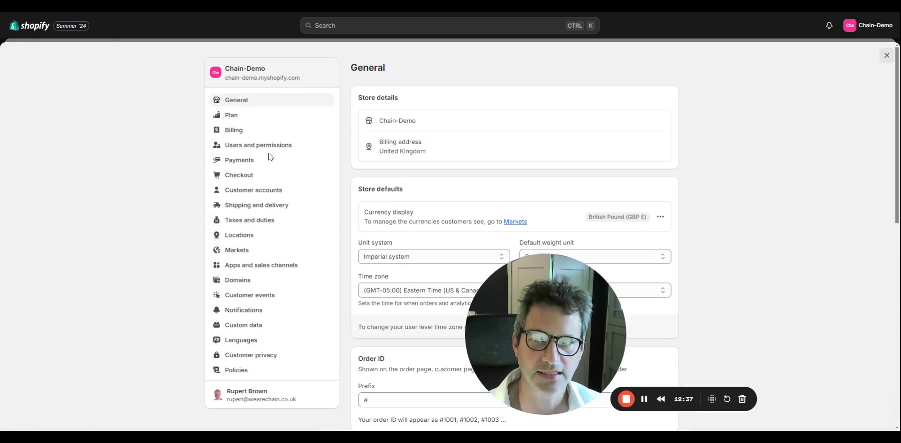
click(341, 27)
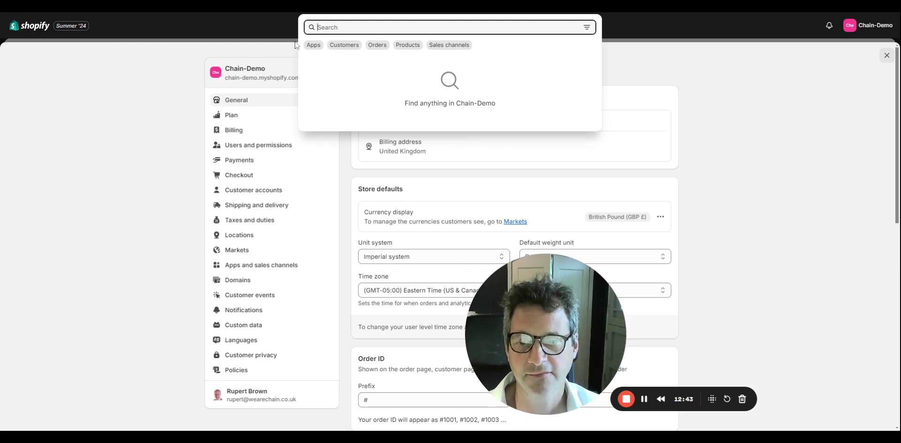
click(173, 189)
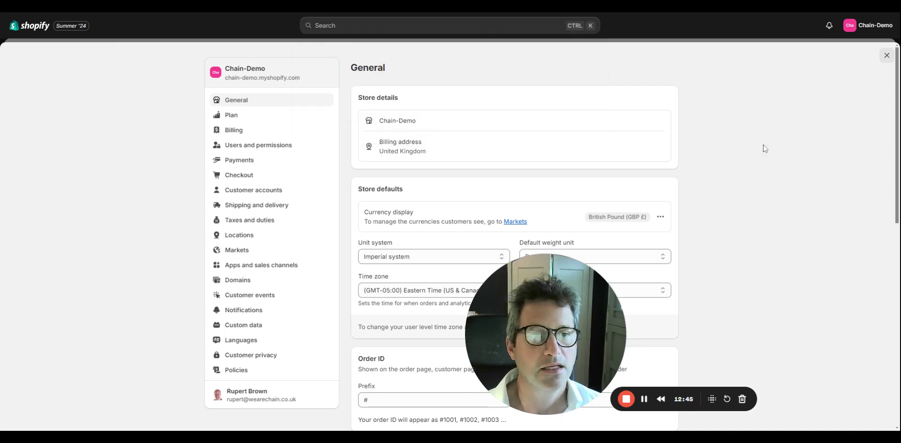
click(886, 57)
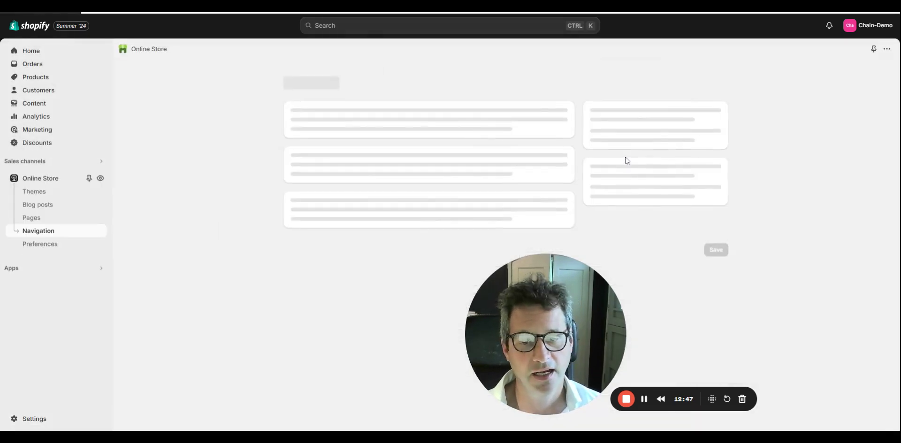